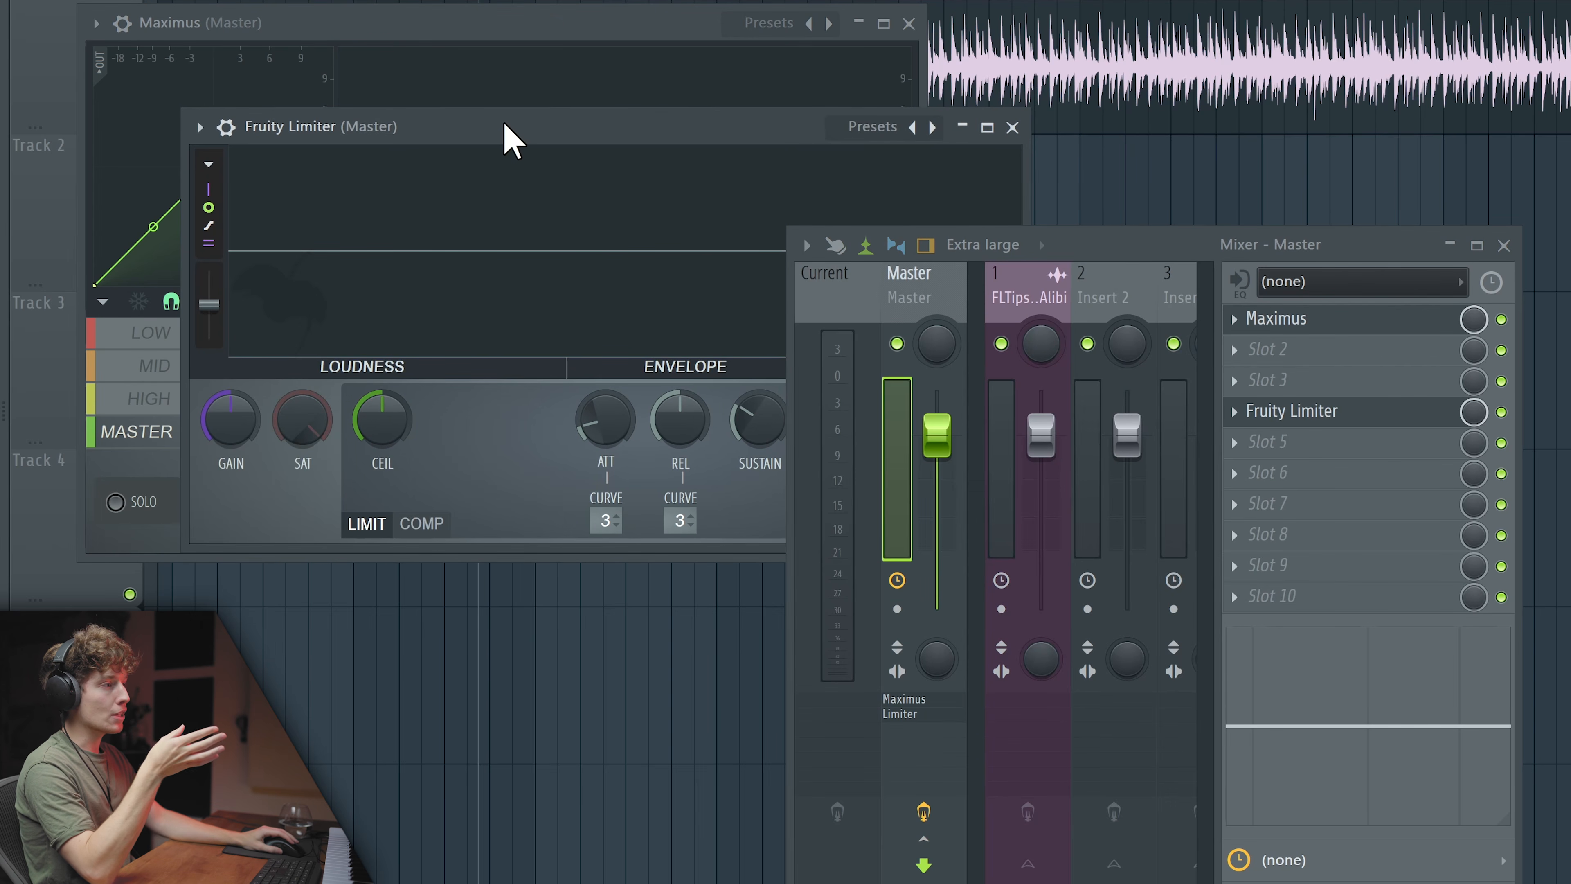
Reposition the master track's Fruity Limiter and raise its gain well above the default.
{"action": "left_click_drag", "start_coordinate": [639, 131], "coordinate": [631, 42]}
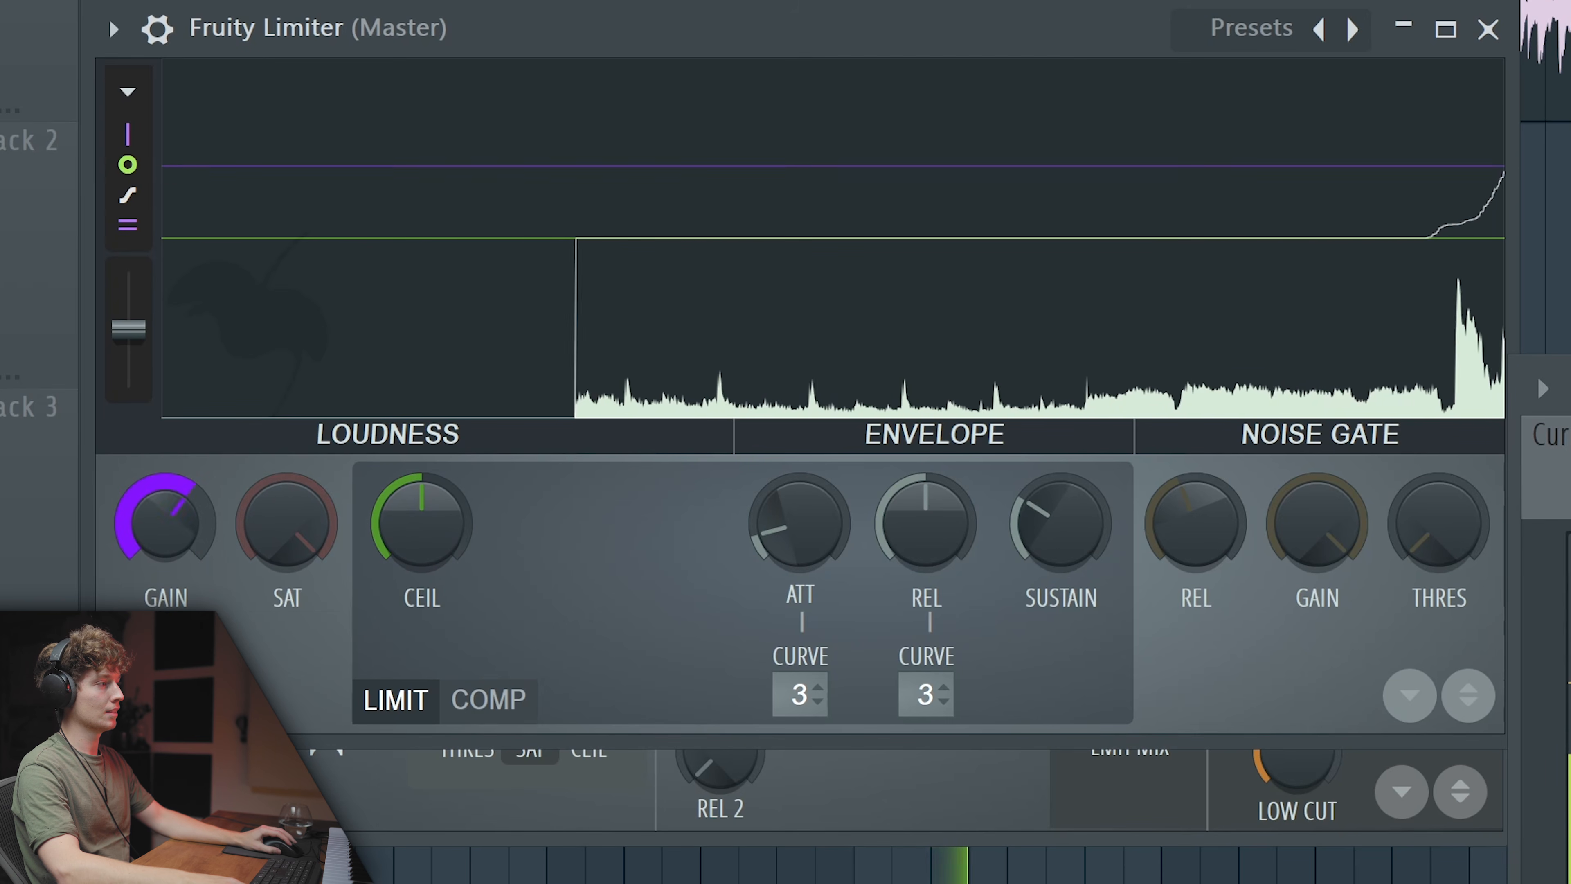
{"action": "left_click_drag", "start_coordinate": [165, 523], "coordinate": [166, 470]}
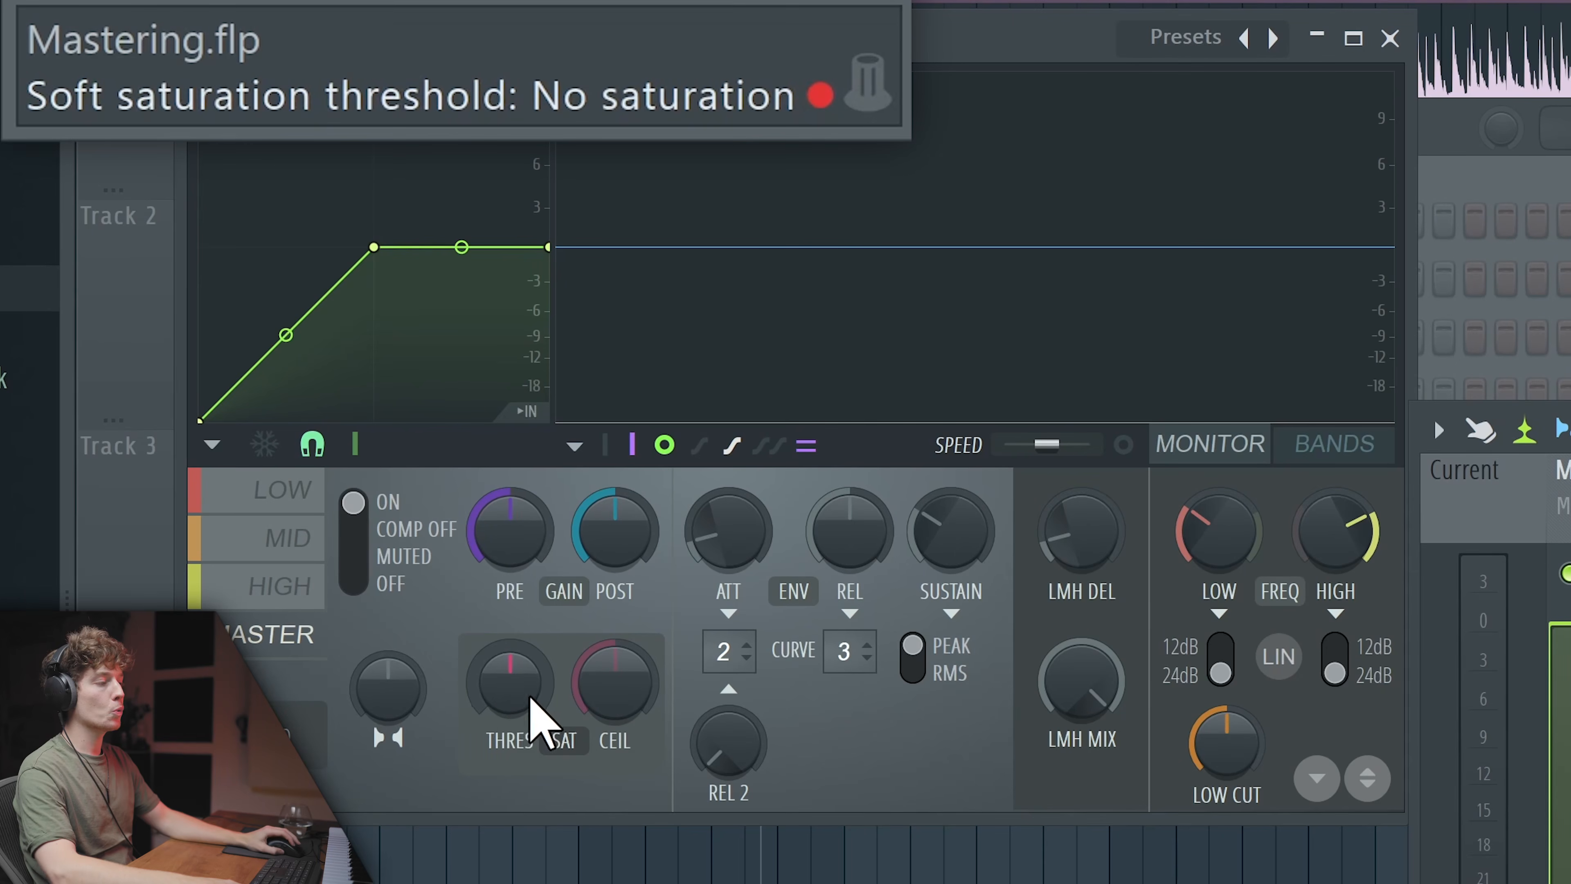
Dial in slight soft saturation and raise the post gain on the master band of Maximus.
{"action": "left_click_drag", "start_coordinate": [543, 719], "coordinate": [544, 705]}
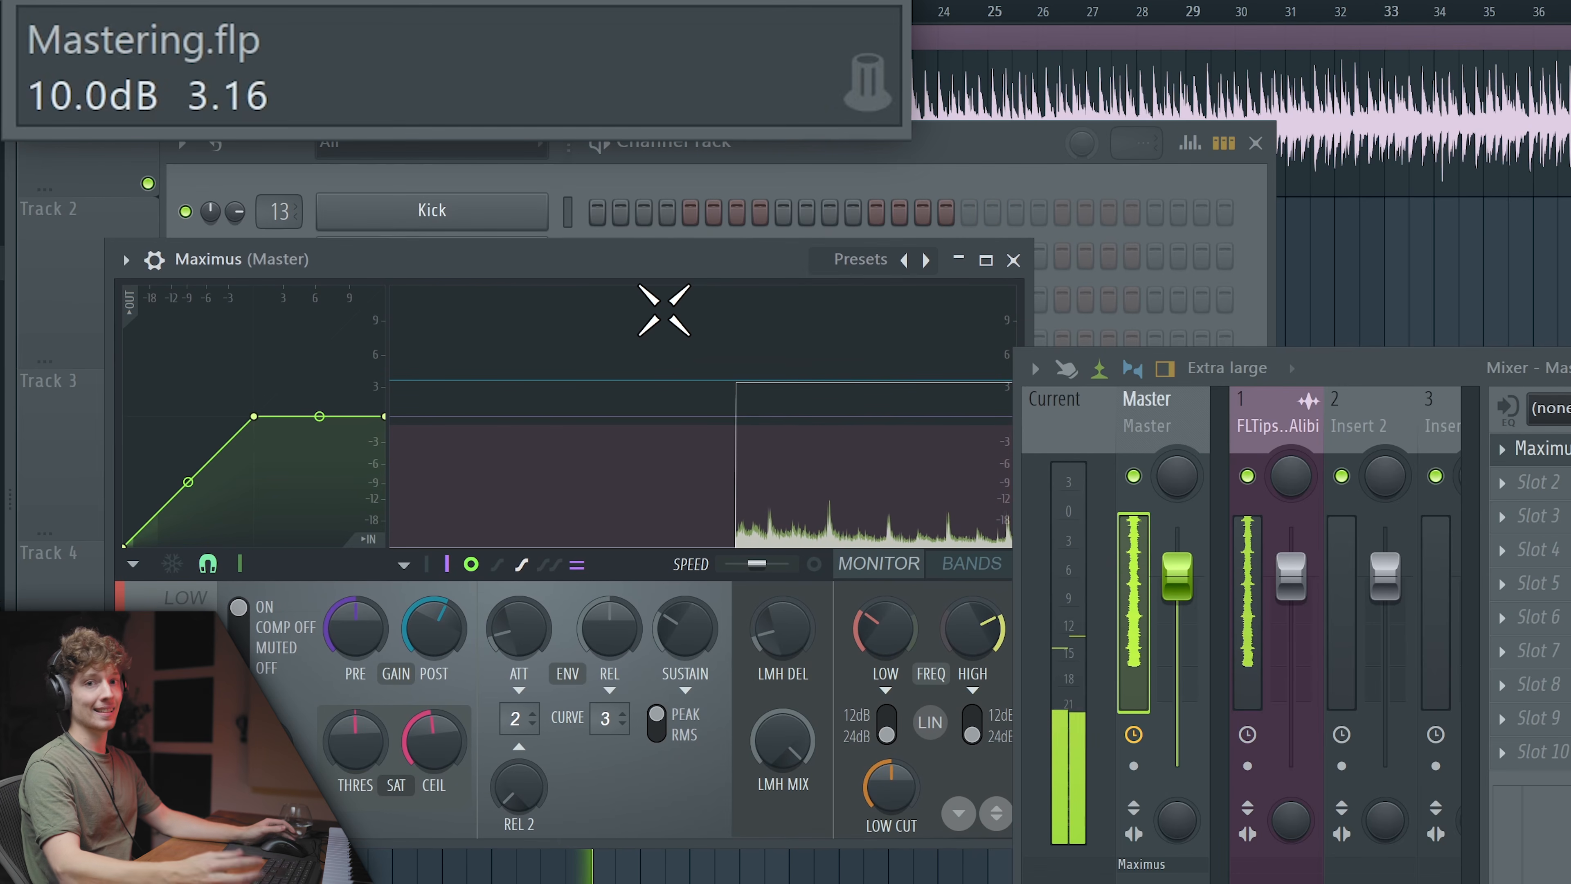
{"action": "left_click_drag", "start_coordinate": [445, 647], "coordinate": [446, 517]}
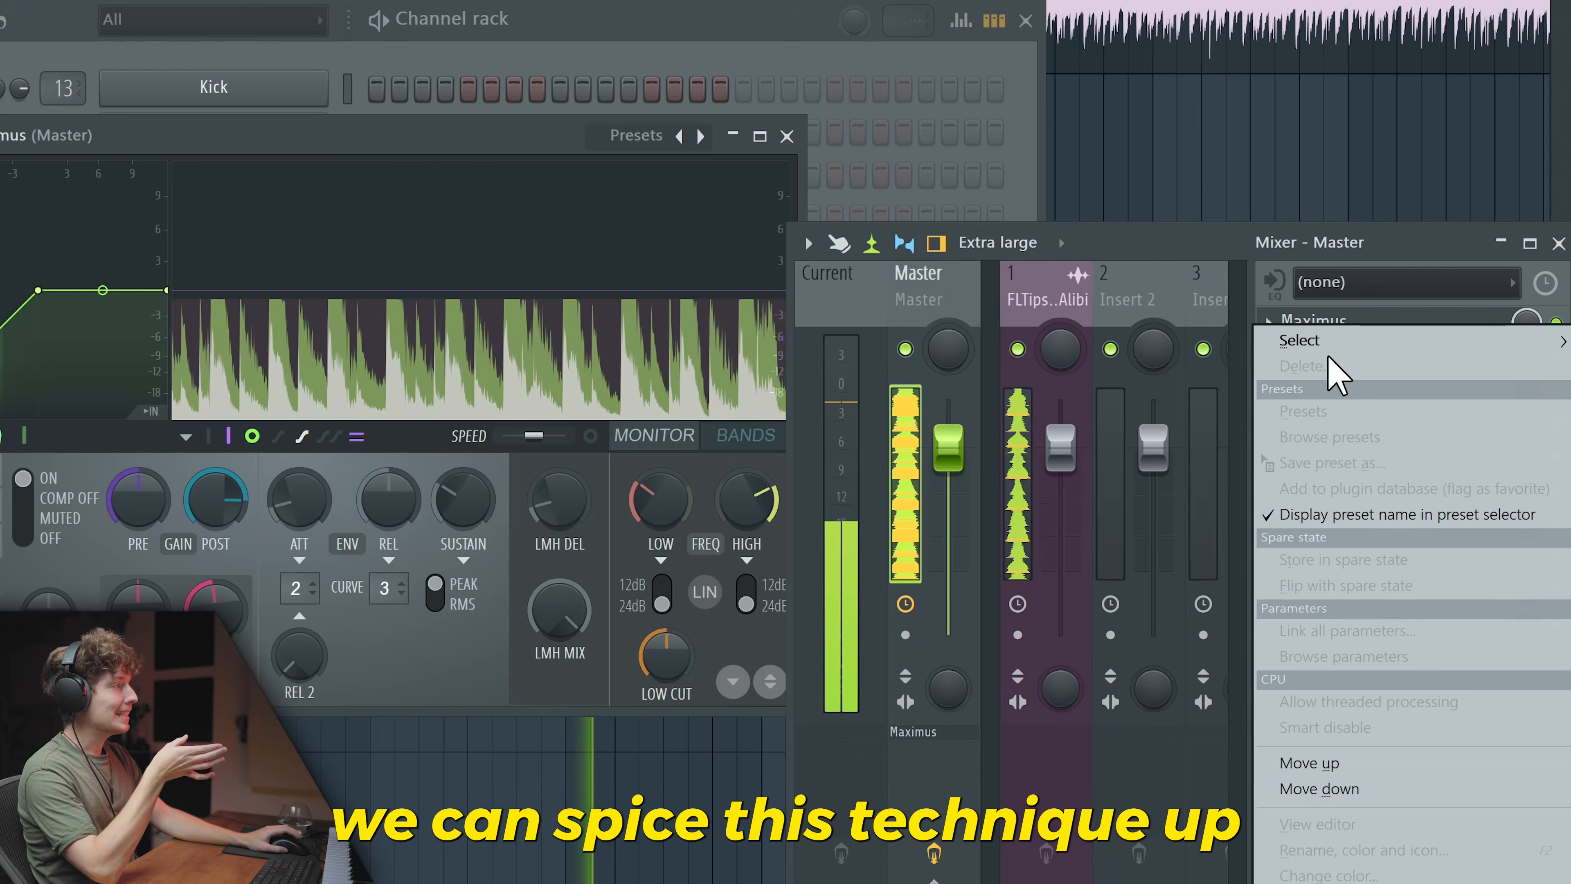
Add Youlean Loudness Meter 2 to the master track, stop song playback and move the mixer into view.
{"action": "mouse_move", "coordinate": [1329, 362]}
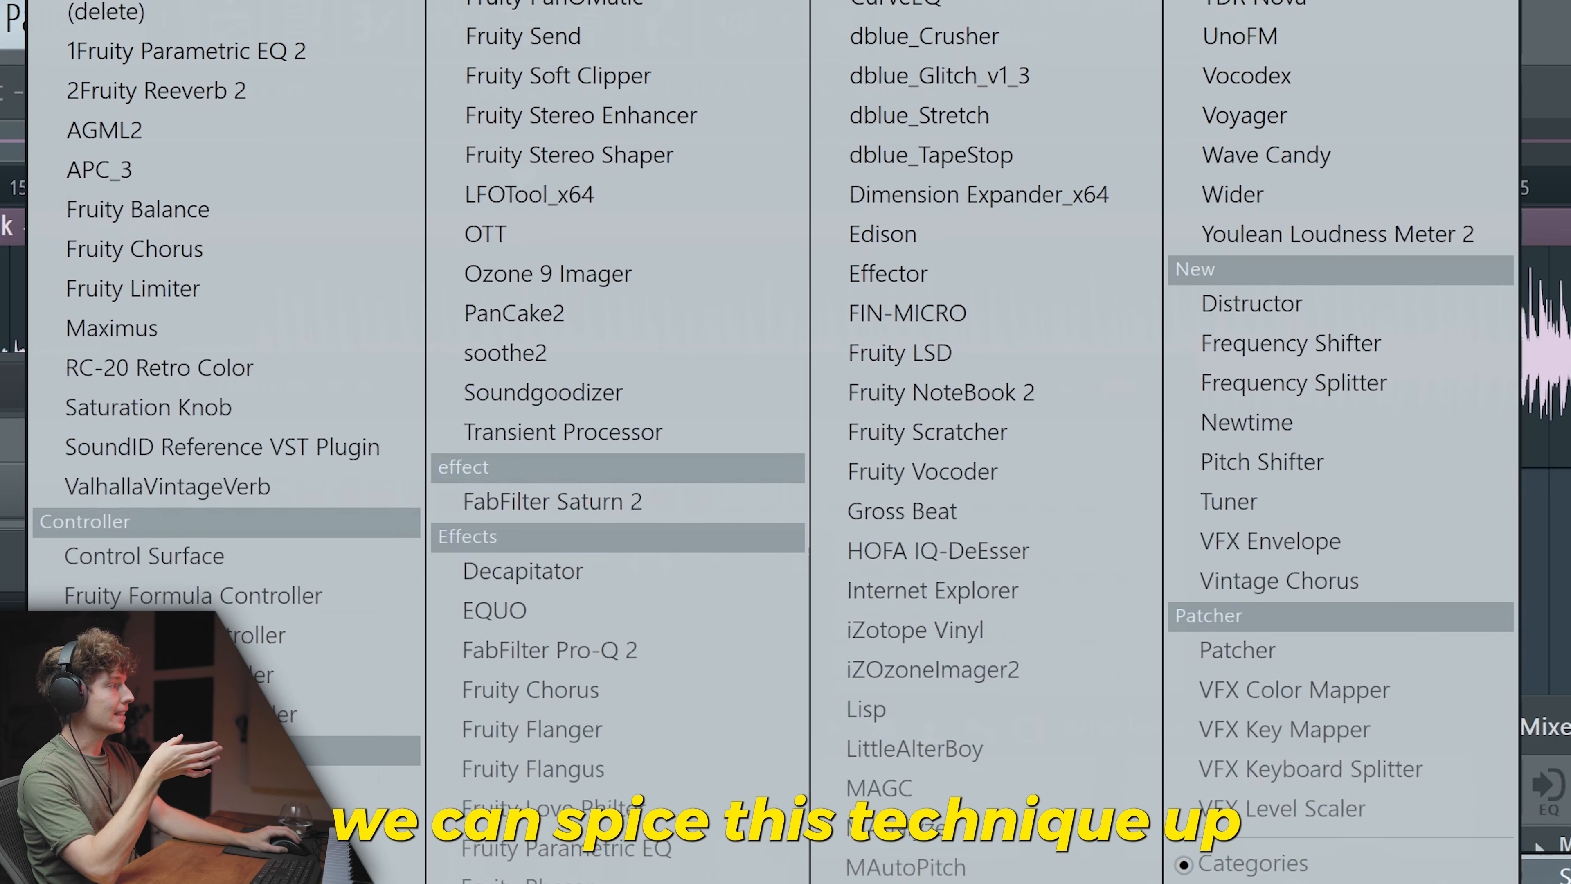
{"action": "left_click", "coordinate": [1336, 234]}
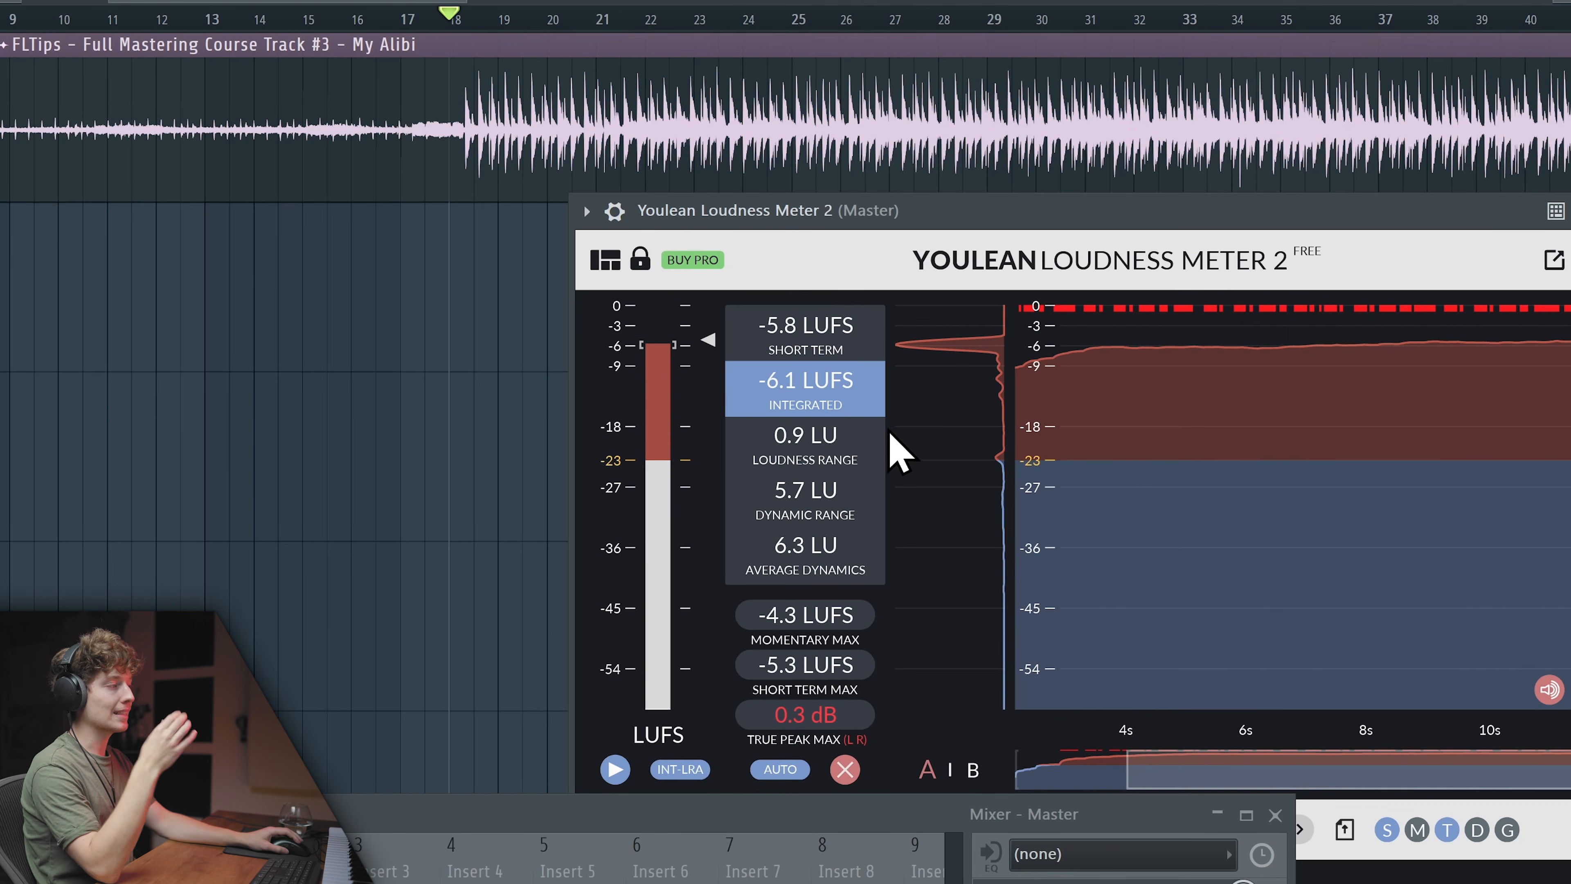
{"action": "key", "text": "space"}
{"action": "left_click_drag", "start_coordinate": [813, 811], "coordinate": [662, 610]}
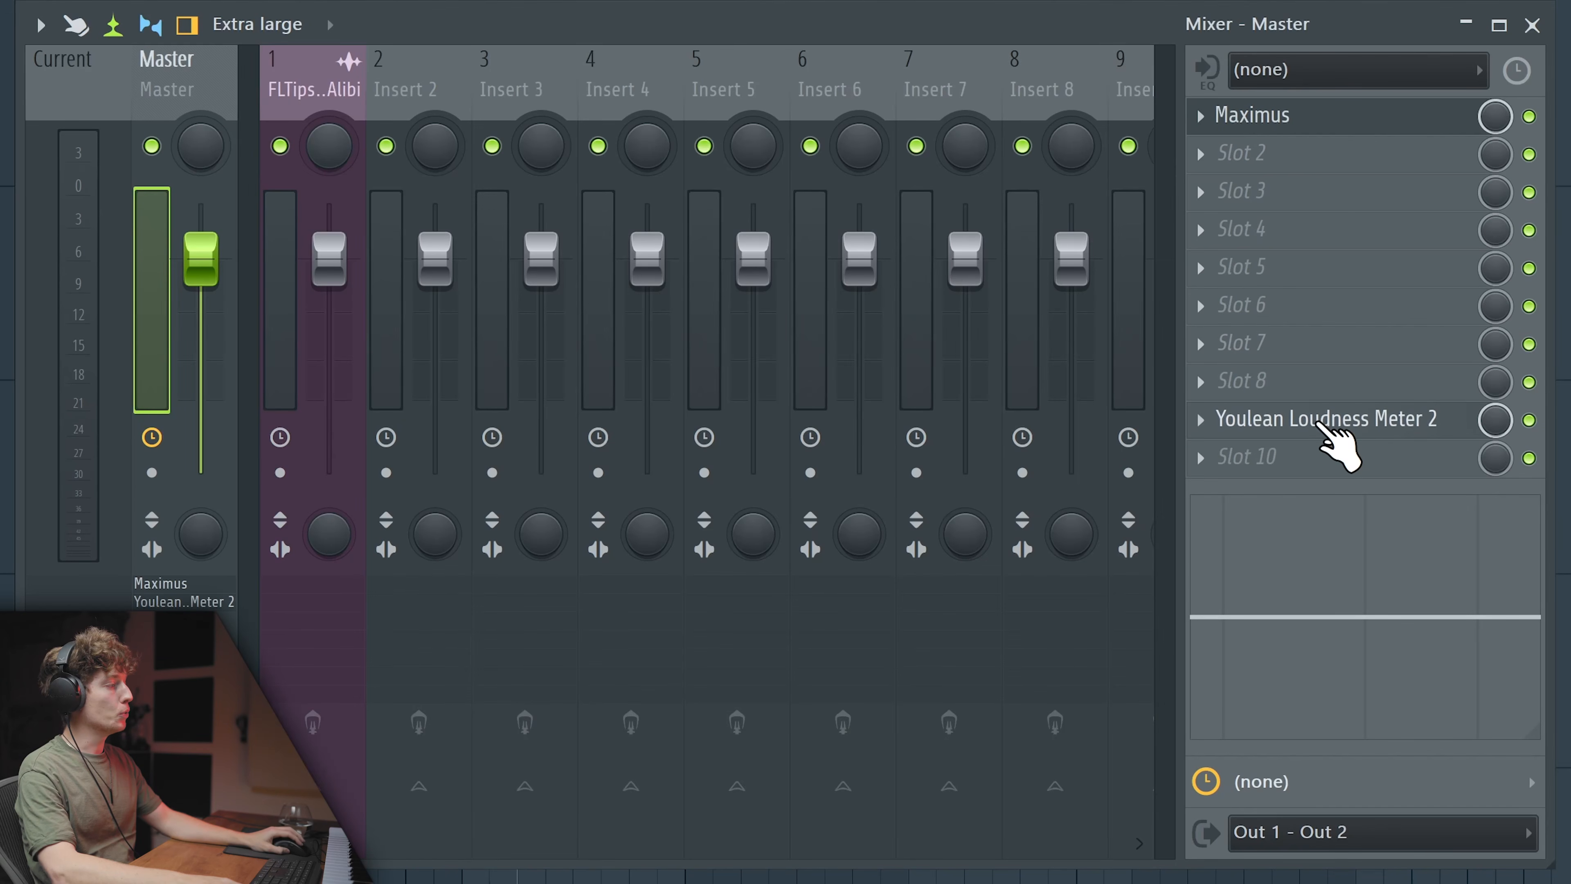
Move Maximus to the slot directly above the loudness meter and load 1Fruity Parametric EQ 2 in the master's first slot.
{"action": "left_click_drag", "start_coordinate": [1259, 130], "coordinate": [1292, 421]}
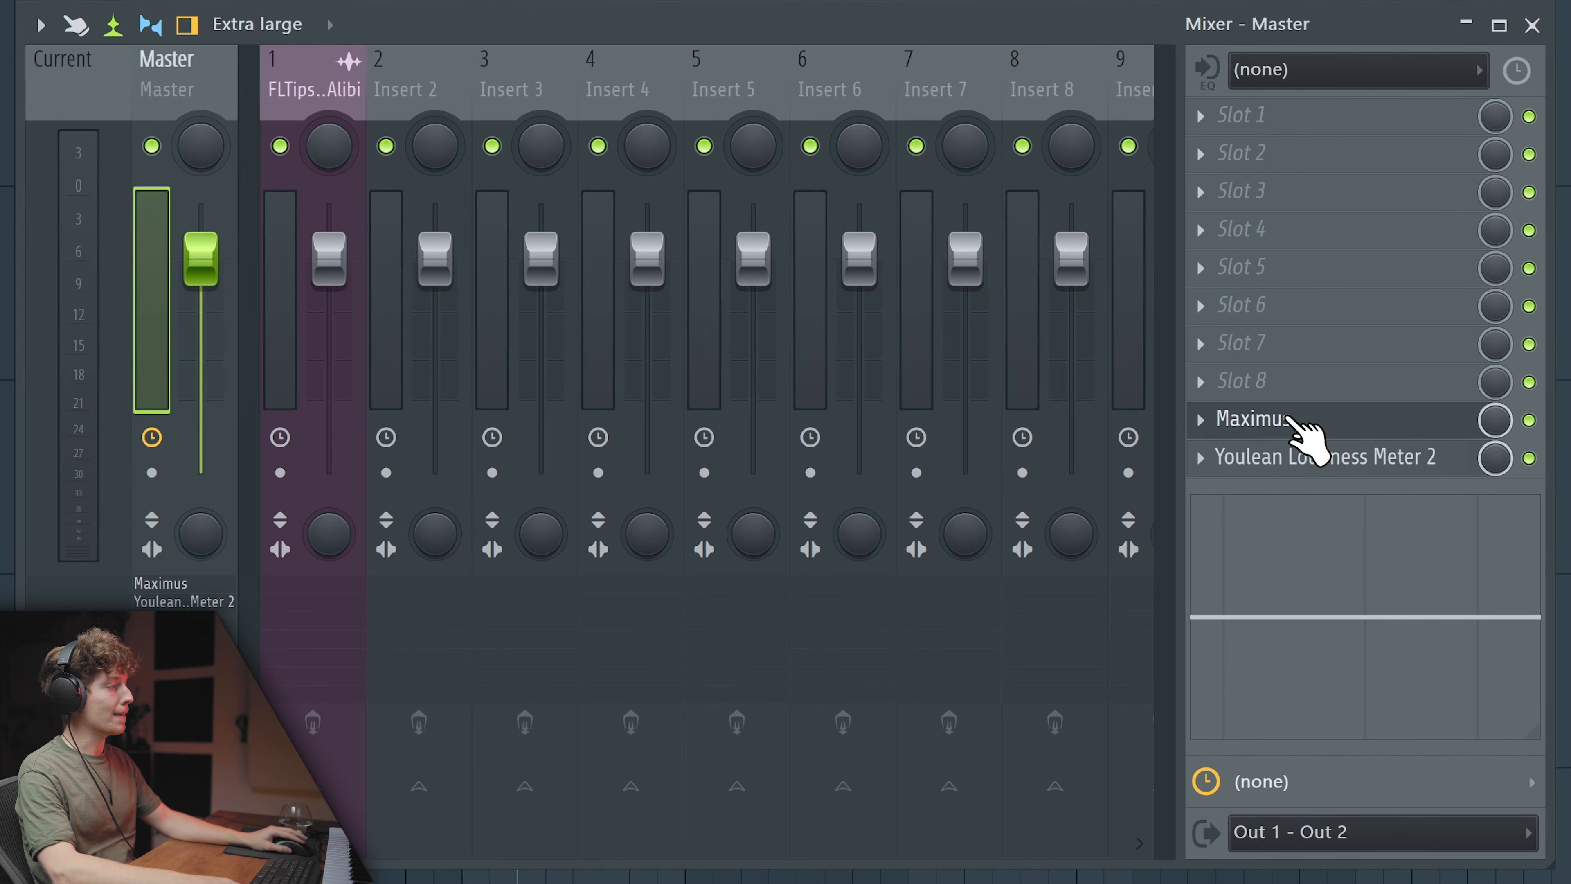
{"action": "left_click", "coordinate": [1237, 123]}
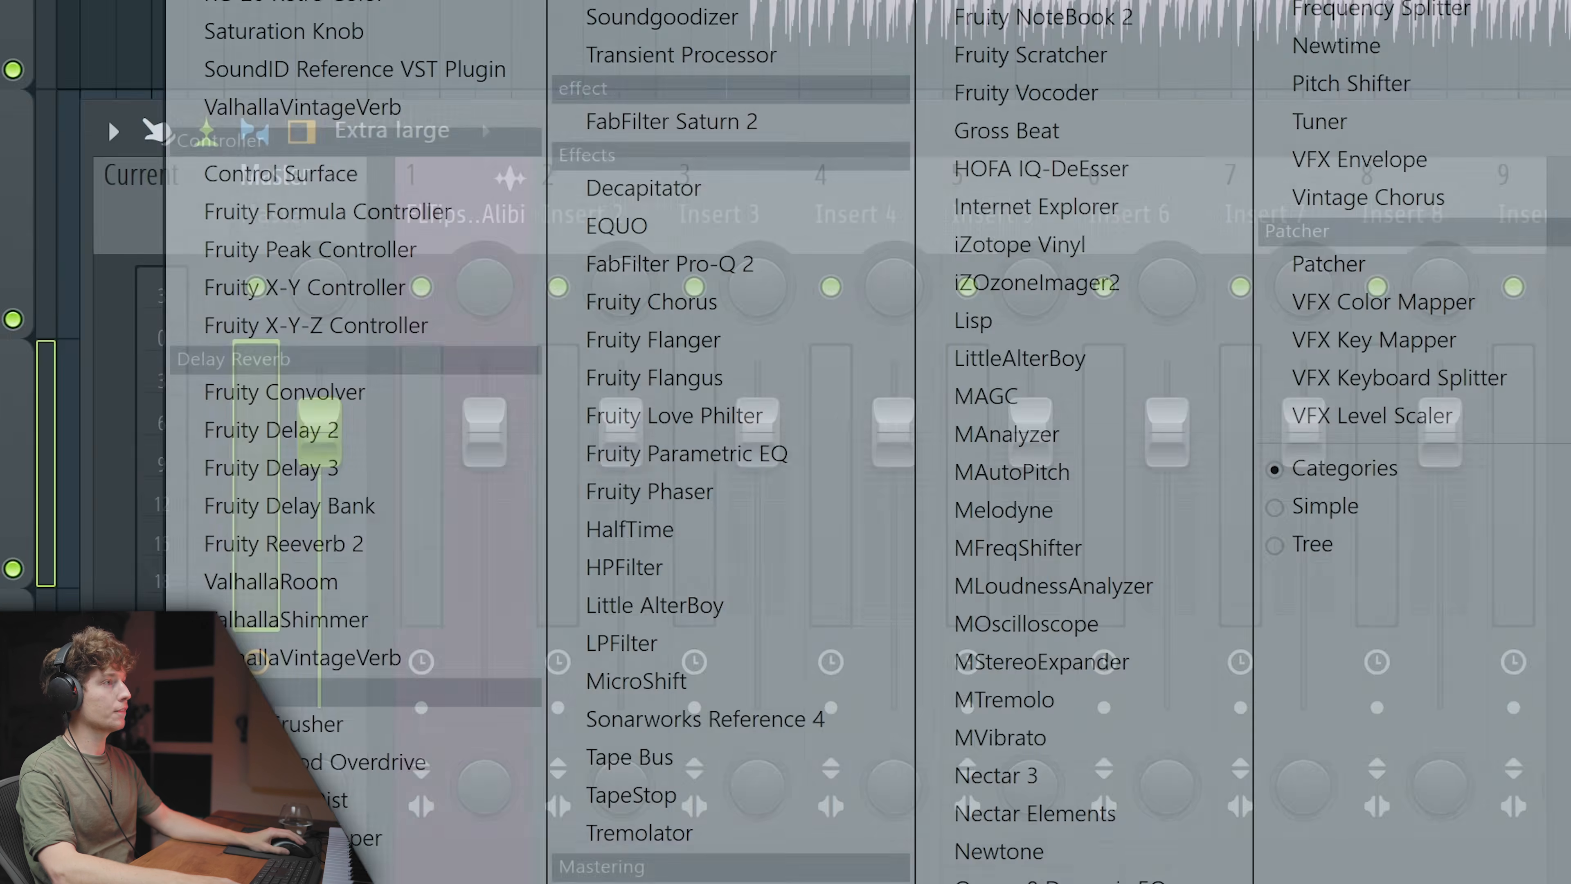
{"action": "left_click", "coordinate": [571, 105]}
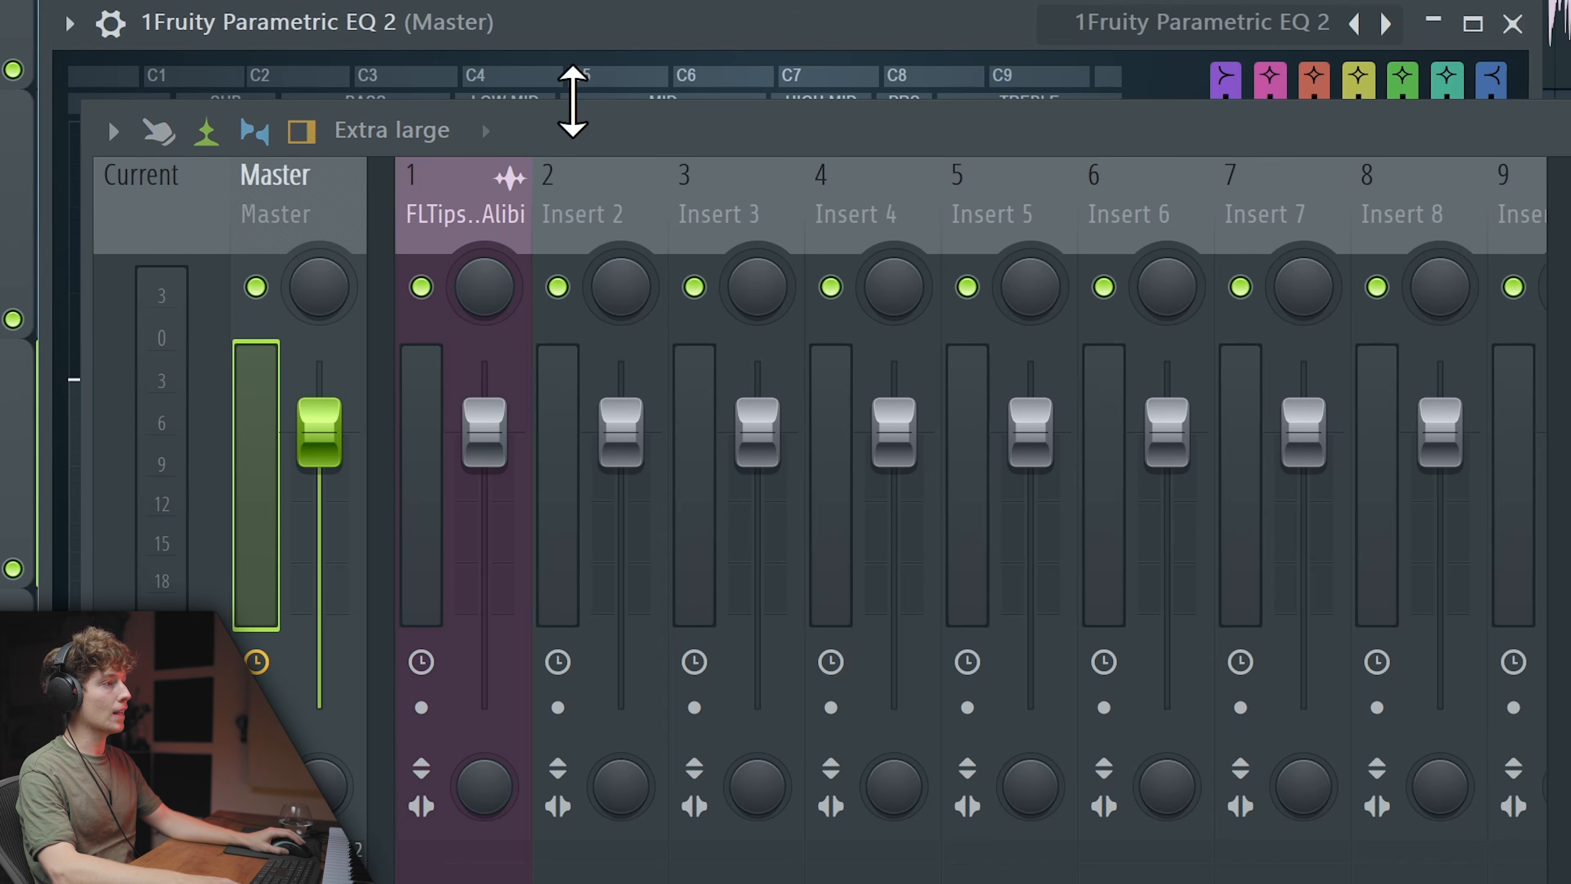
Set EQ band 1 to a steep high-pass at the lowest frequencies and band 7 to a steep low-pass above 10k.
{"action": "key", "text": "F9"}
{"action": "middle_click", "coordinate": [244, 379]}
{"action": "mouse_move", "coordinate": [1212, 77]}
{"action": "left_mouse_down"}
{"action": "mouse_move", "coordinate": [1212, 139]}
{"action": "mouse_move", "coordinate": [1227, 88]}
{"action": "left_mouse_up"}
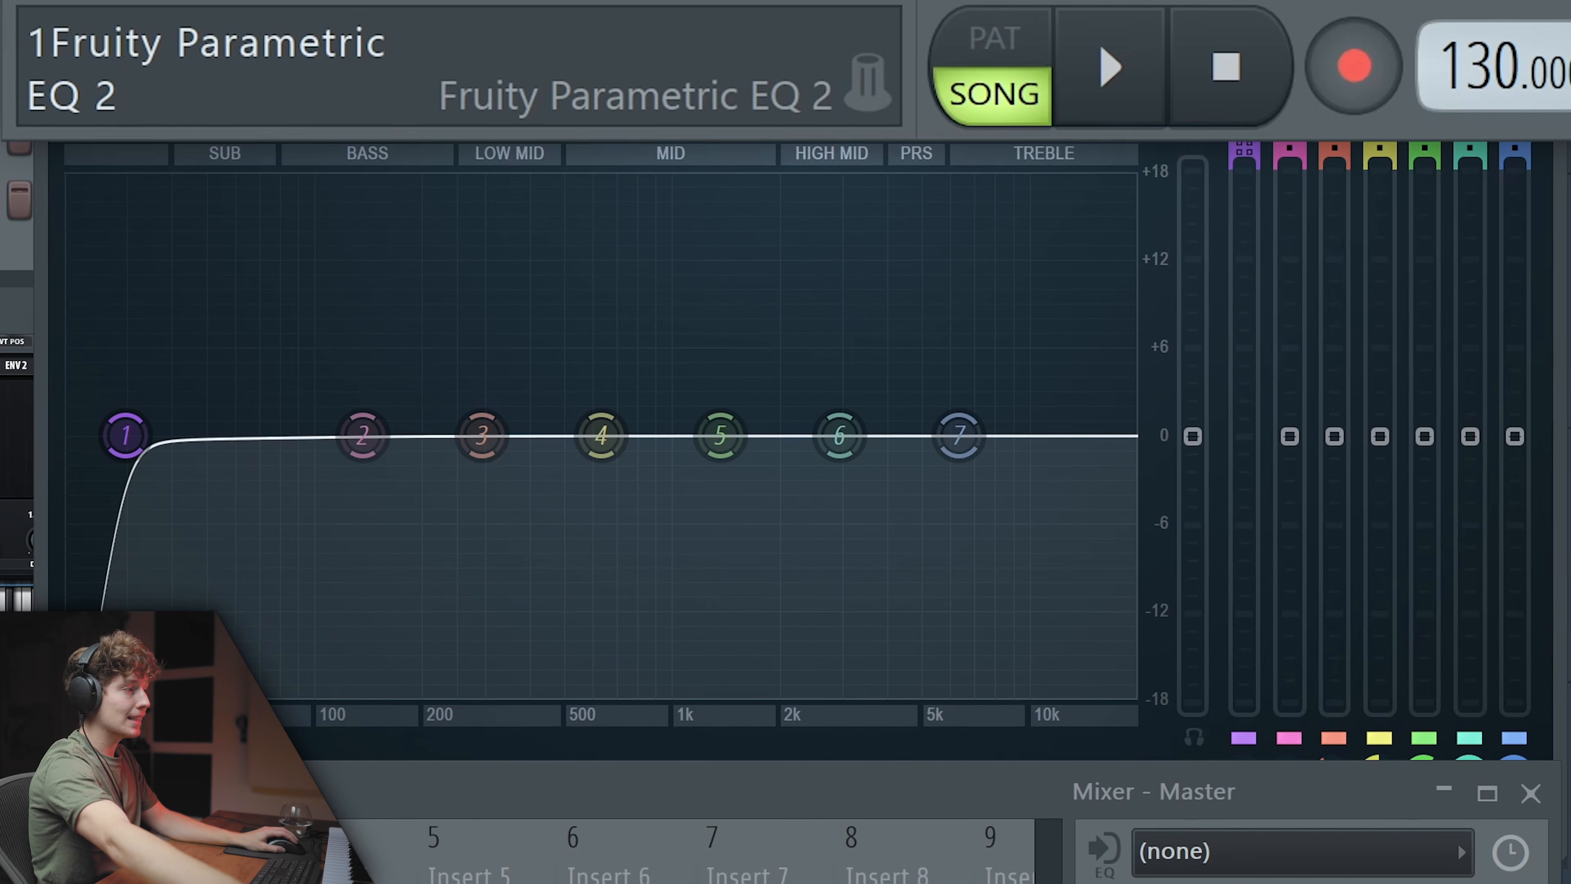
{"action": "left_click_drag", "start_coordinate": [792, 111], "coordinate": [770, 67]}
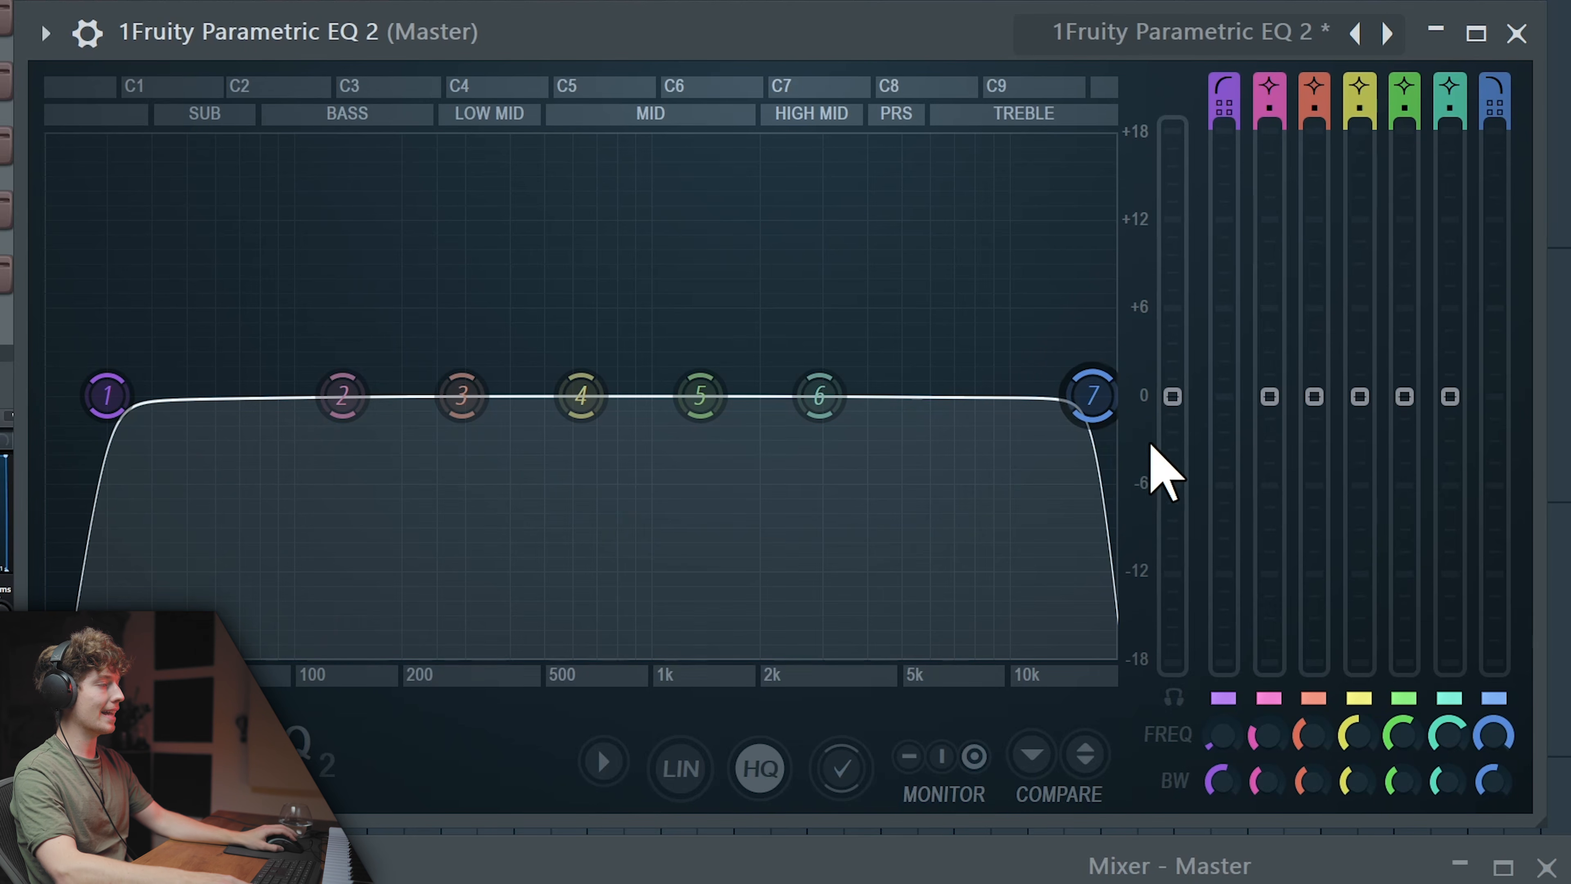
Bring the whole mixer into view and close the Parametric EQ 2 and Channel rack windows.
{"action": "left_click_drag", "start_coordinate": [631, 867], "coordinate": [338, 780]}
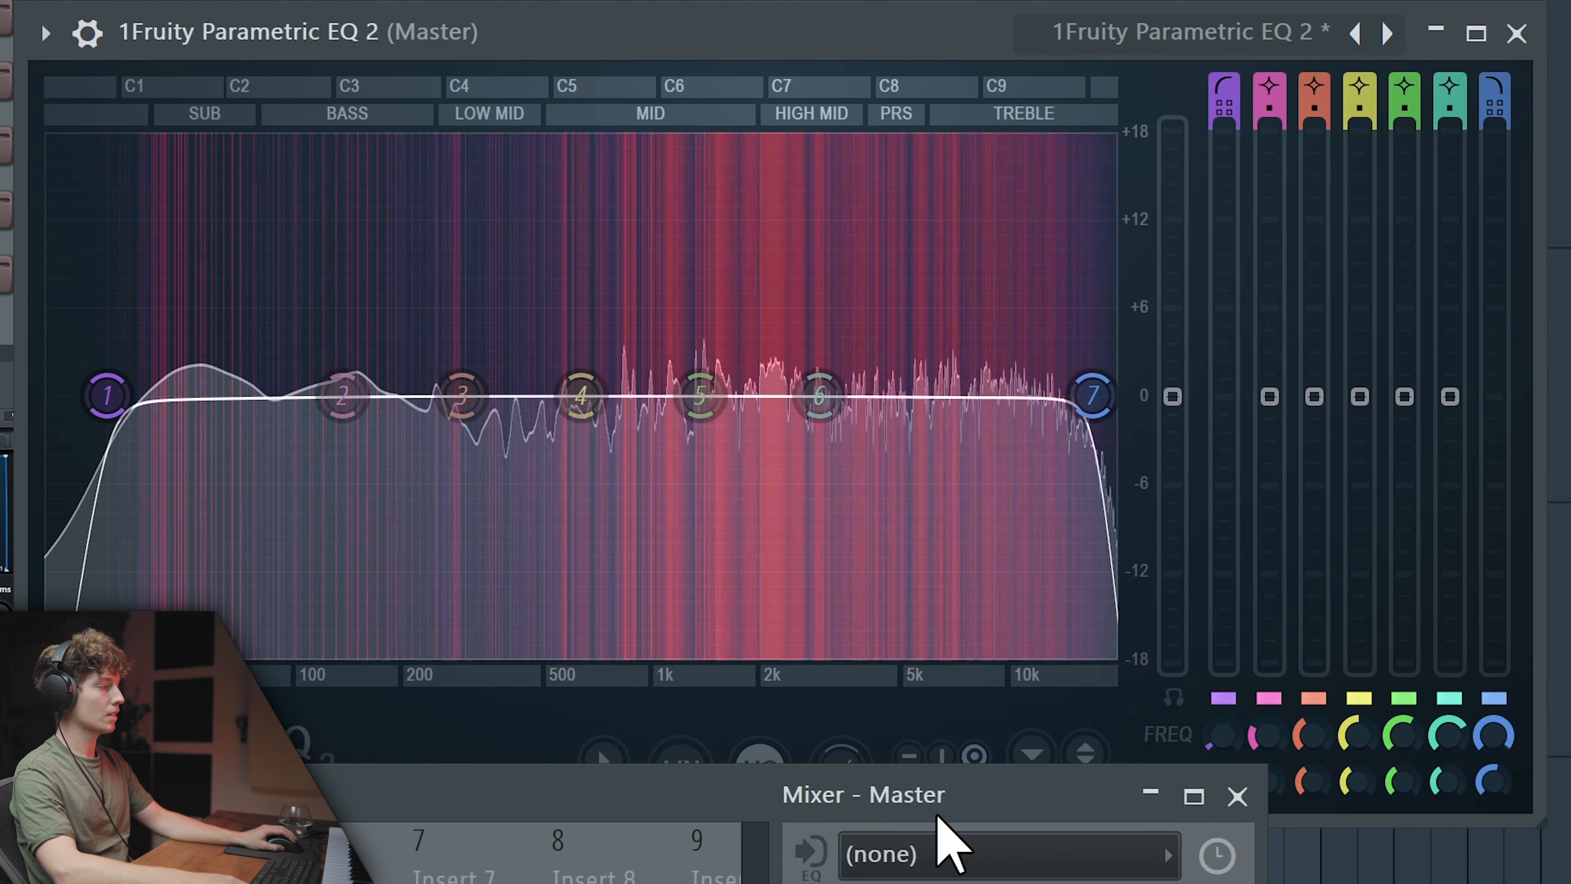
{"action": "left_click_drag", "start_coordinate": [942, 812], "coordinate": [932, 883]}
{"action": "left_click_drag", "start_coordinate": [729, 842], "coordinate": [813, 263]}
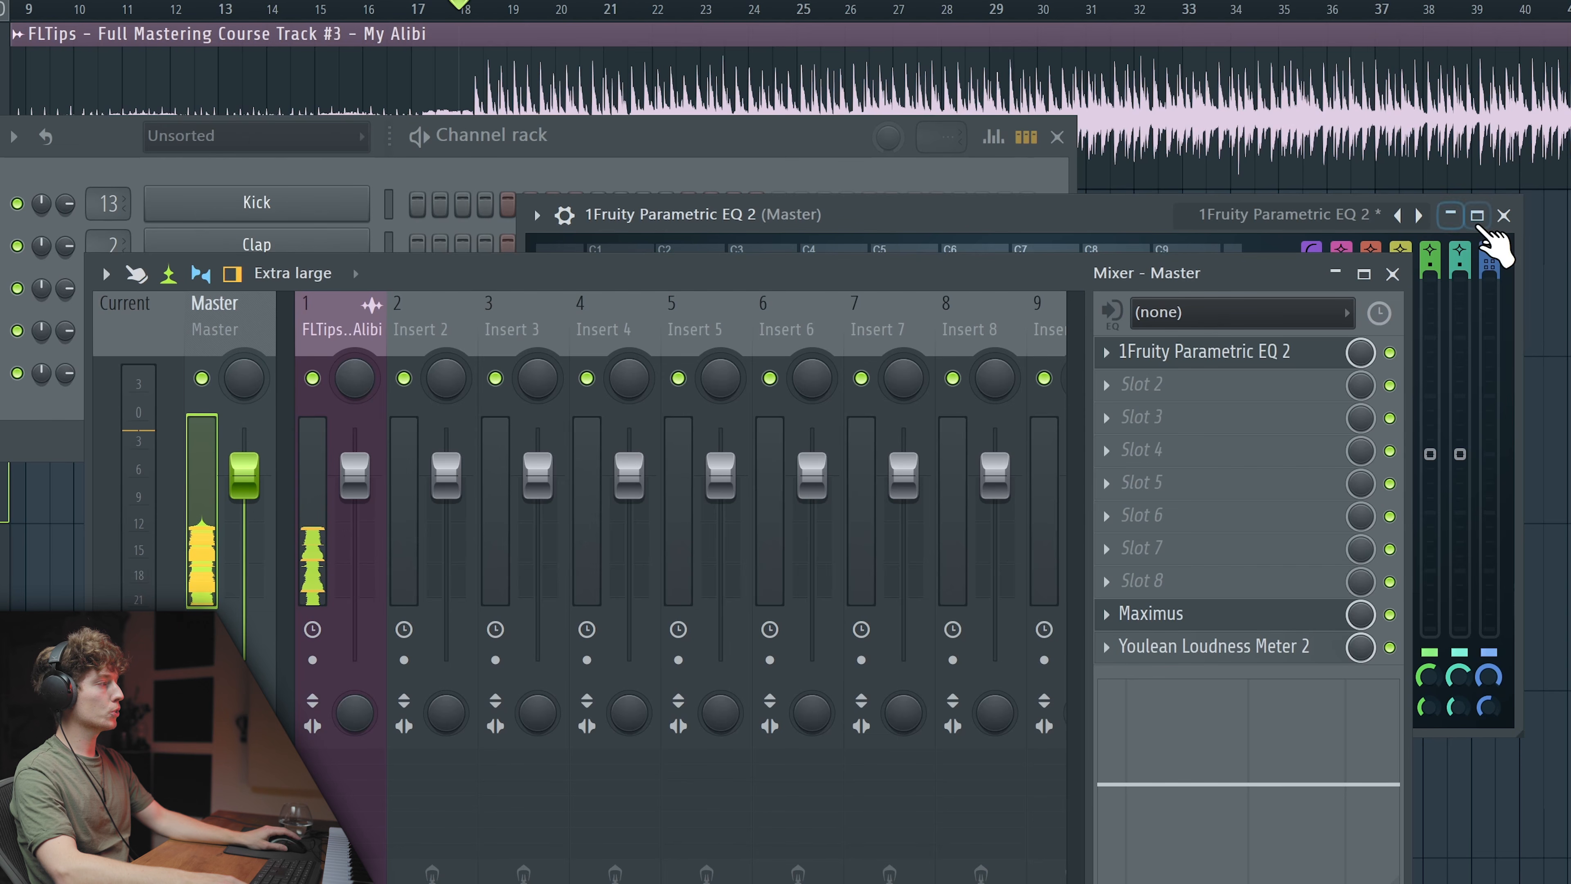
{"action": "left_click", "coordinate": [1517, 32]}
{"action": "left_click", "coordinate": [1057, 137]}
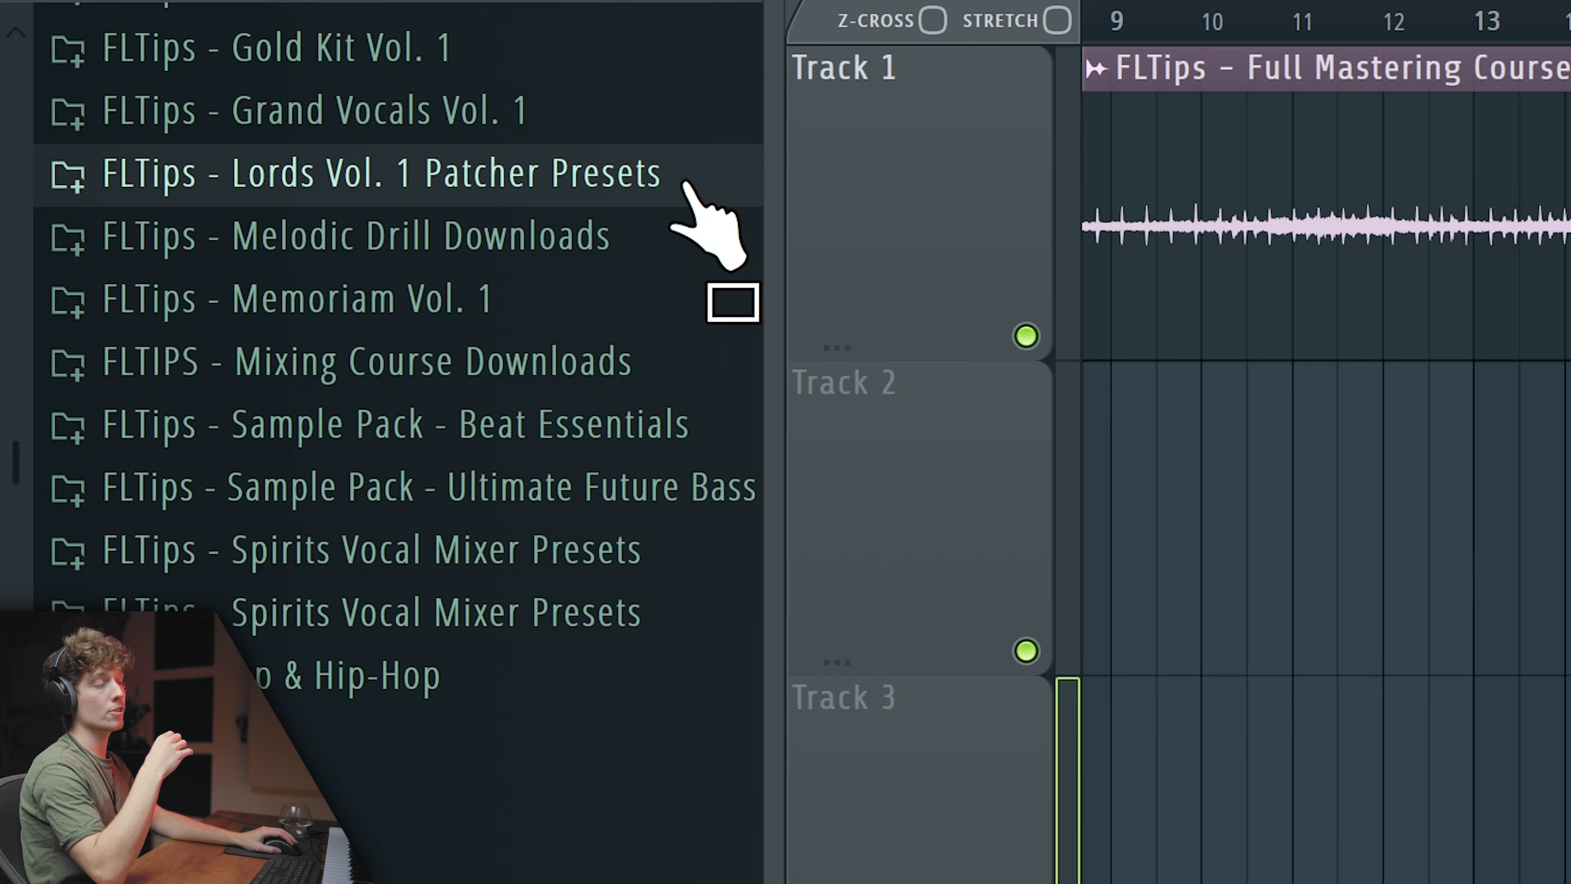
Load FLTips Lords - Ultra Mid Side EQ from the Lords Vol. 1 Patcher Presets folder into the master's second slot.
{"action": "left_click", "coordinate": [680, 179]}
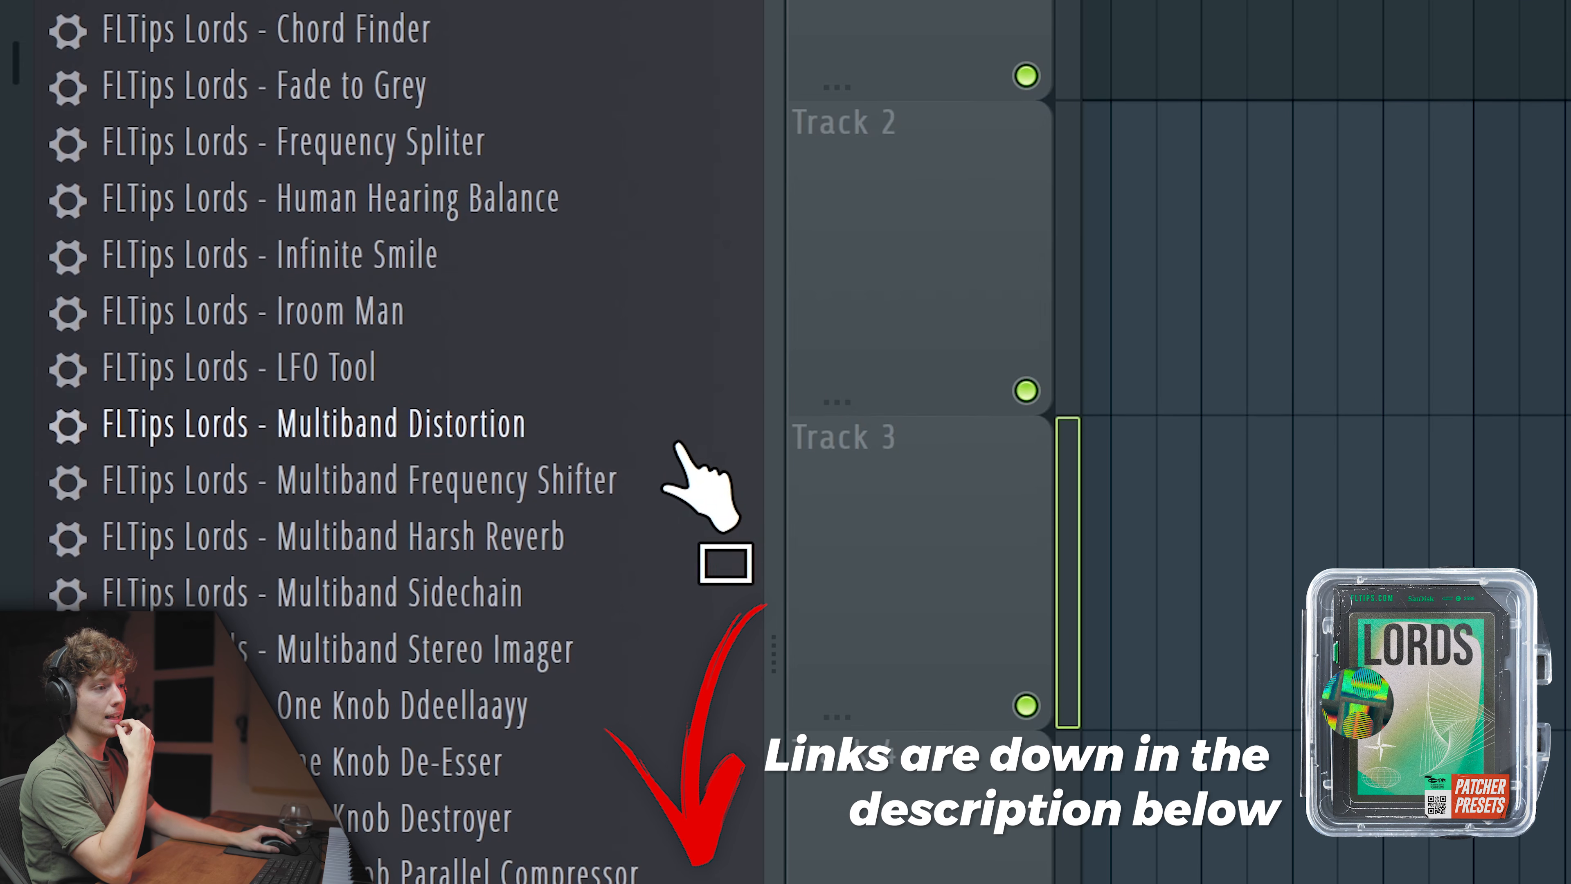
{"action": "scroll", "coordinate": [529, 312], "scroll_direction": "down", "scroll_amount": 3}
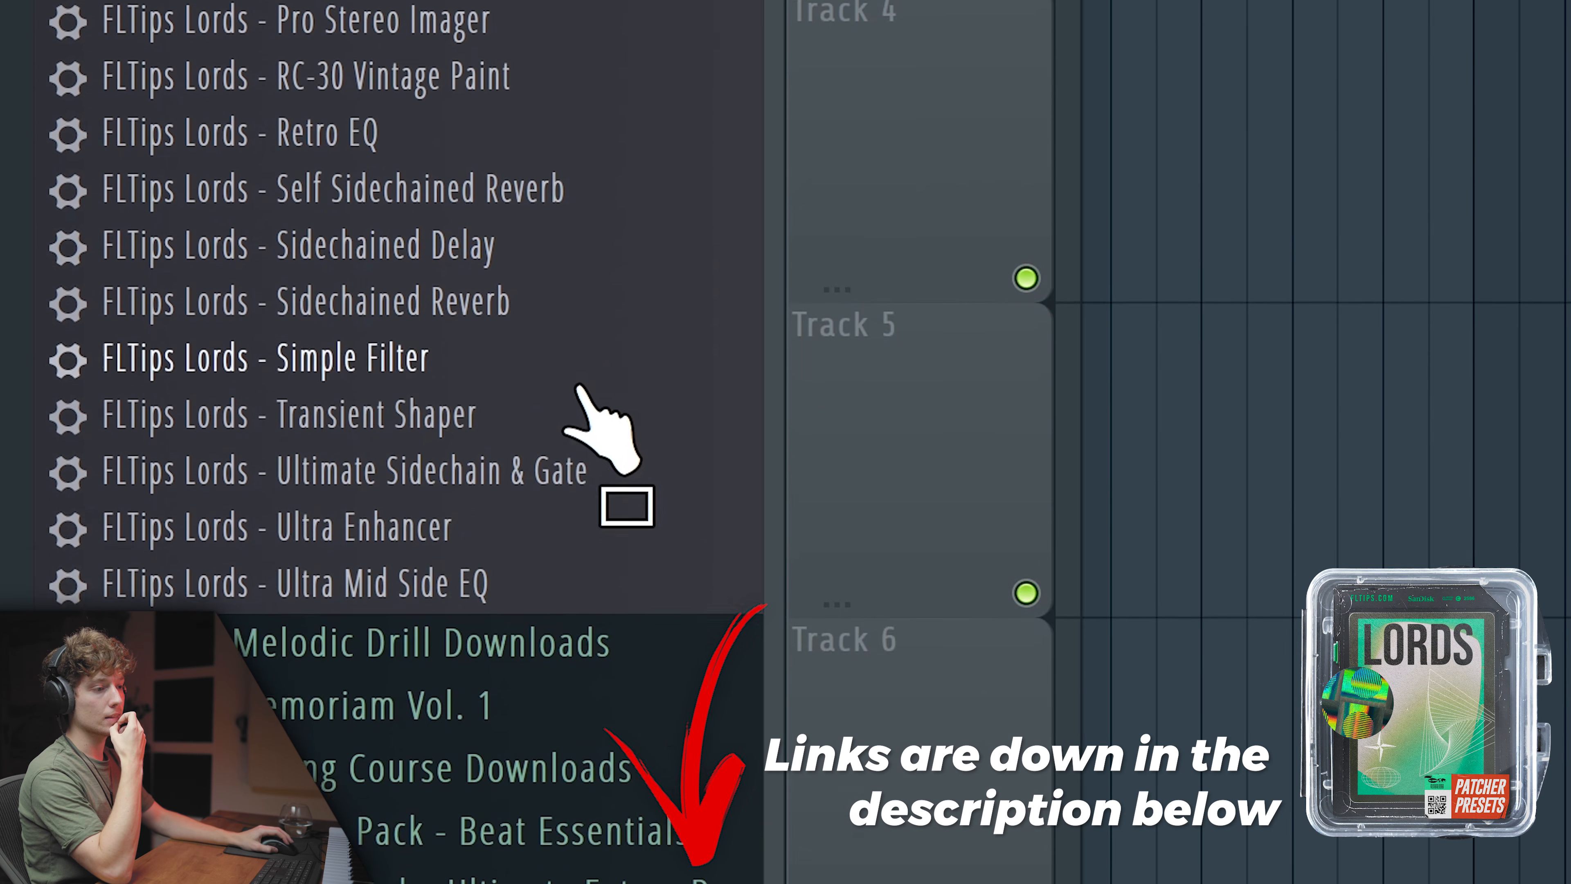
{"action": "left_click_drag", "start_coordinate": [455, 513], "coordinate": [1077, 218]}
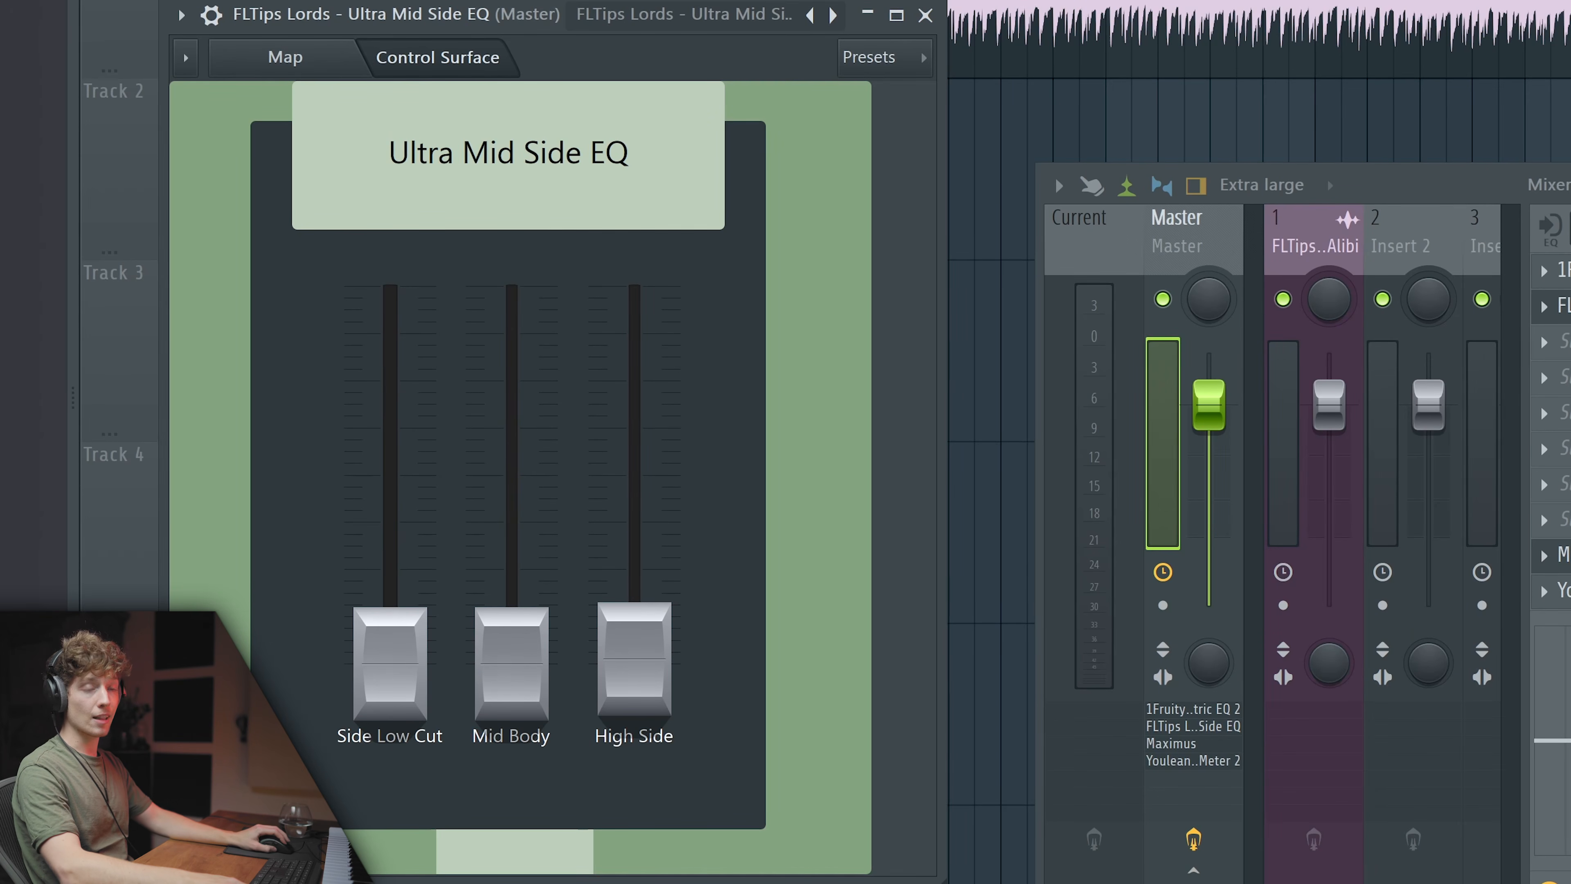
Try Side Low Cut at maximum, toggle playback, and set the slider to about a quarter of its range.
{"action": "left_click_drag", "start_coordinate": [390, 663], "coordinate": [389, 301]}
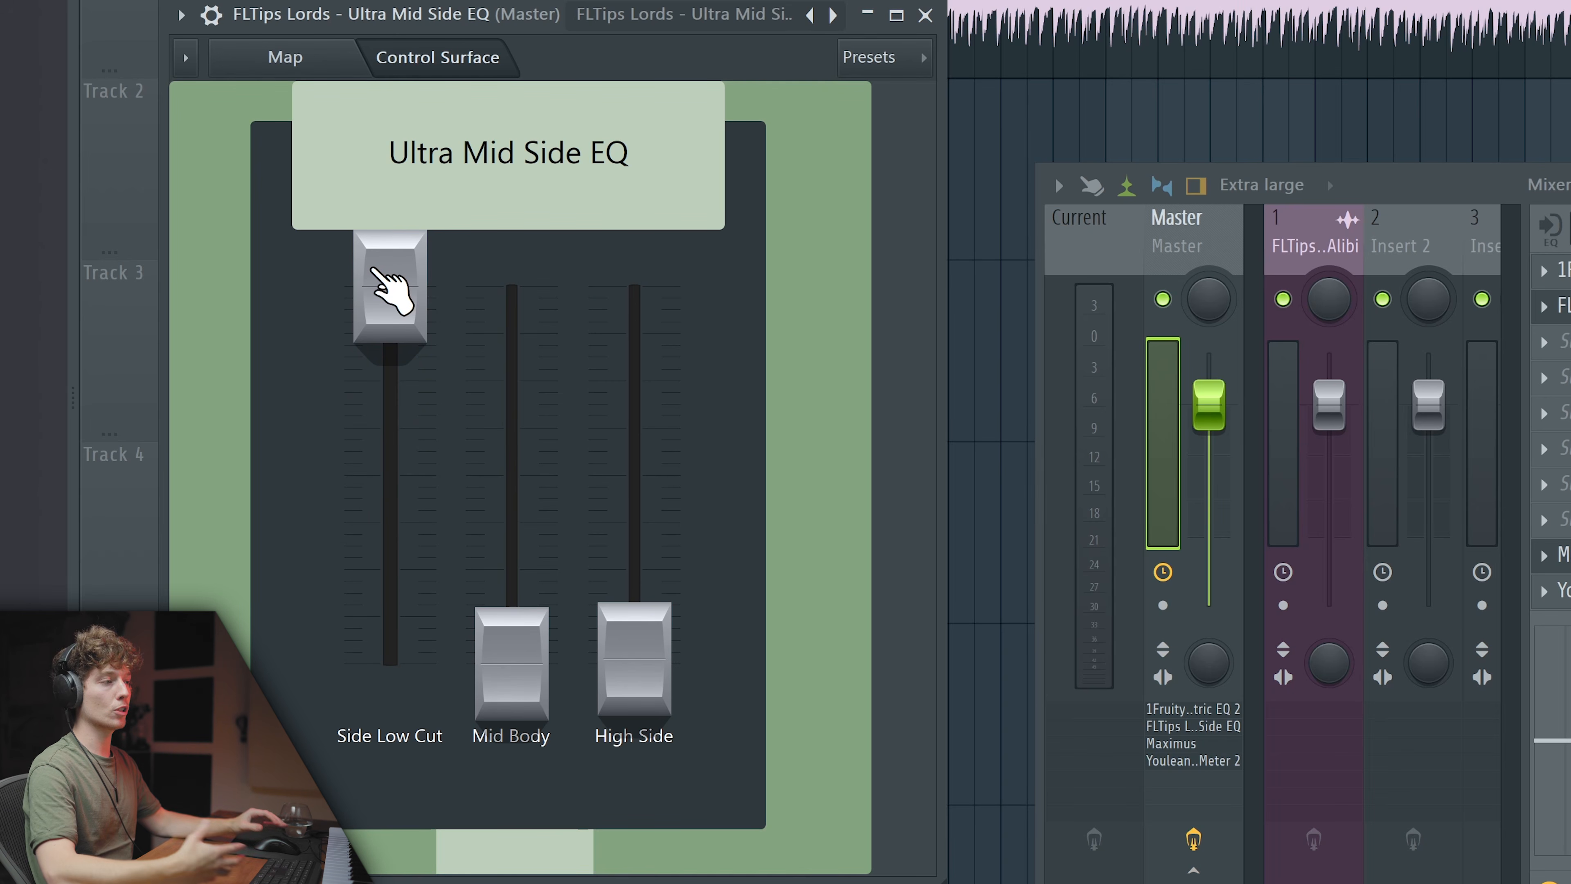
{"action": "key", "text": "space"}
{"action": "left_click_drag", "start_coordinate": [399, 276], "coordinate": [394, 572]}
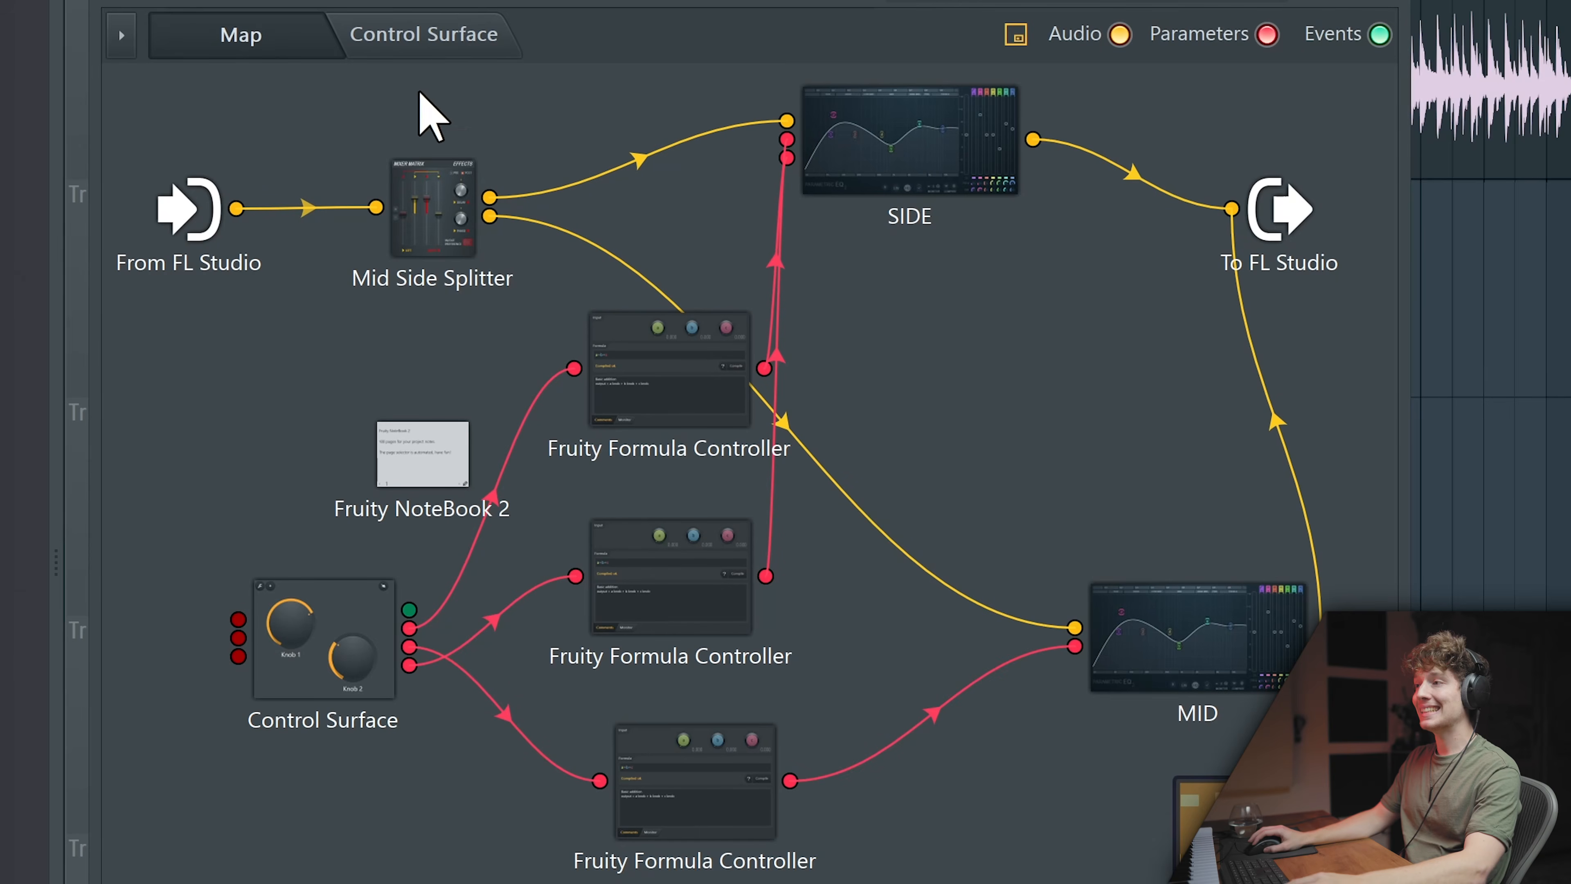
Return to the Ultra Mid Side EQ controls and raise Mid Body to just under a fifth of its range.
{"action": "left_click", "coordinate": [433, 36]}
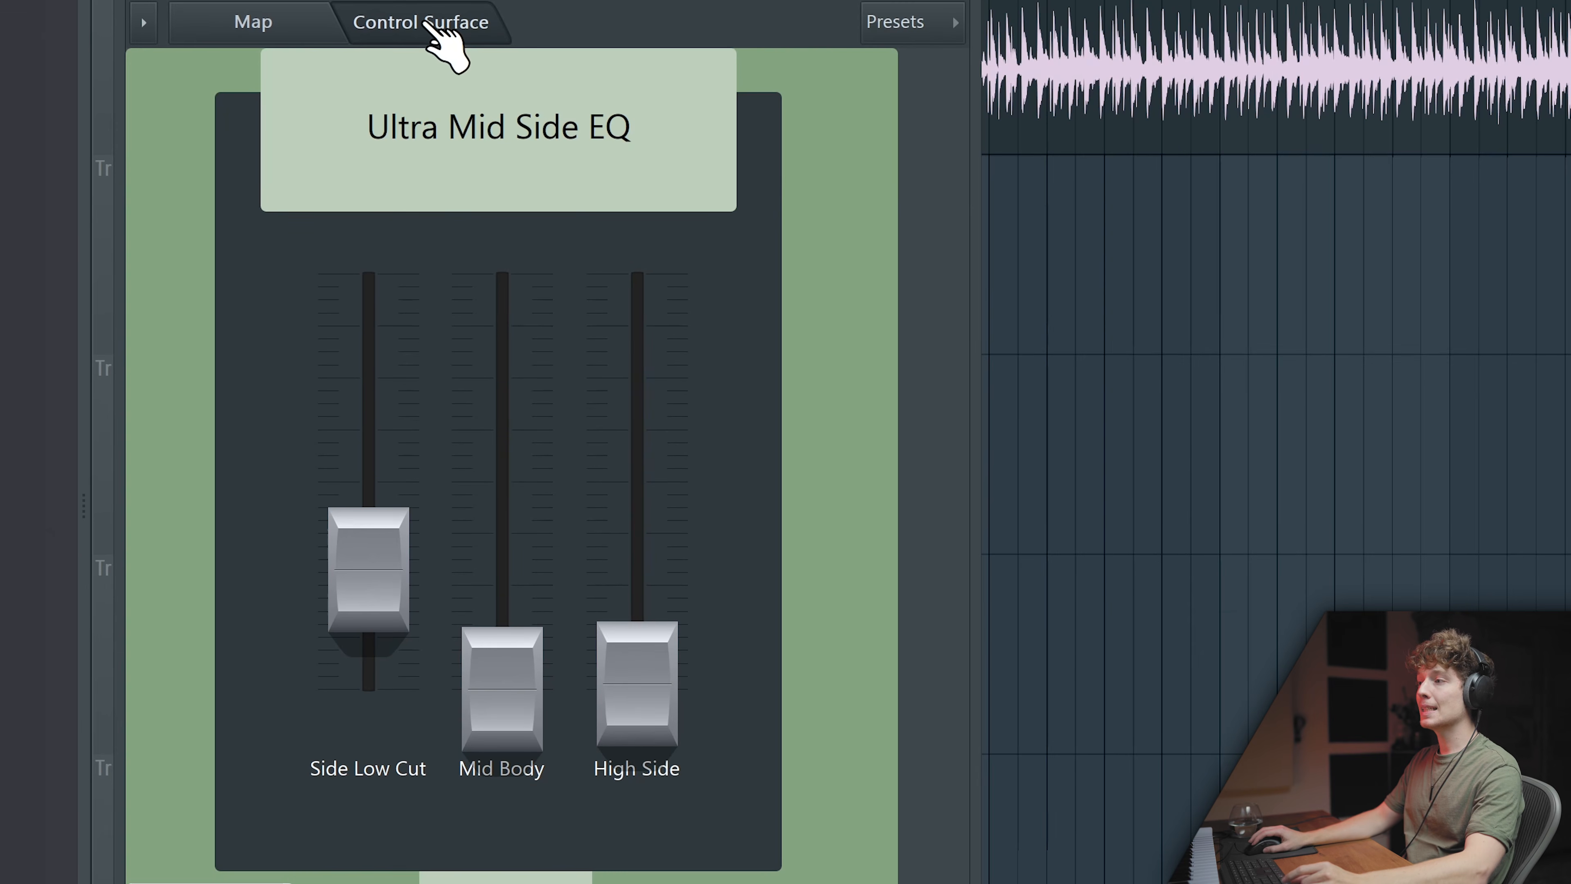
{"action": "left_click_drag", "start_coordinate": [485, 718], "coordinate": [486, 632]}
{"action": "left_click_drag", "start_coordinate": [502, 573], "coordinate": [502, 644]}
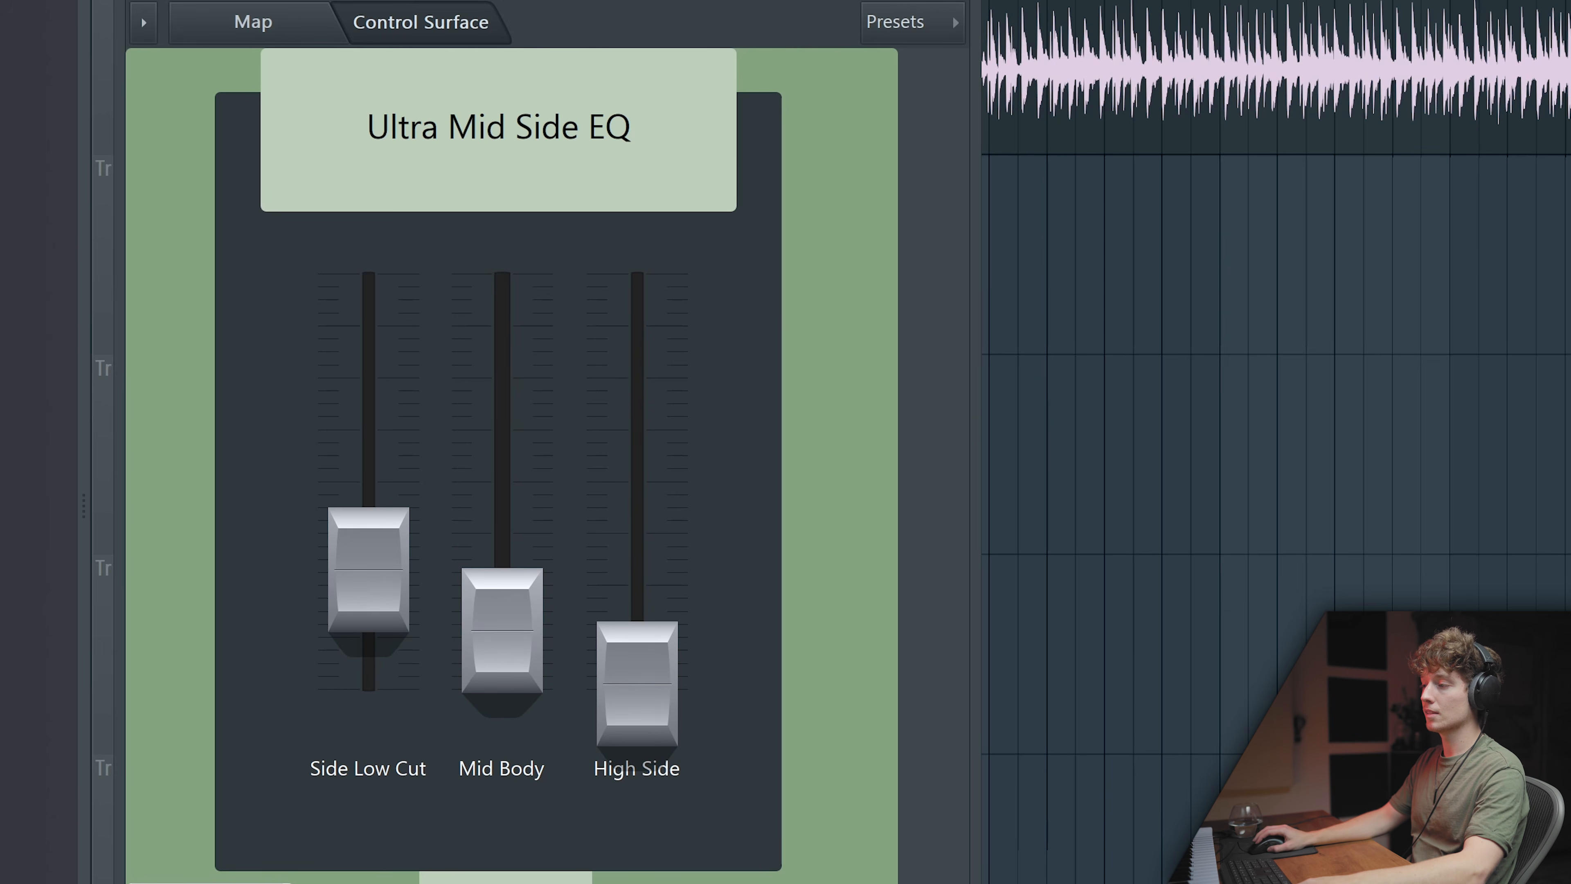
{"action": "mouse_move", "coordinate": [502, 629]}
{"action": "left_mouse_down"}
{"action": "mouse_move", "coordinate": [502, 689]}
{"action": "mouse_move", "coordinate": [501, 613]}
{"action": "left_mouse_up"}
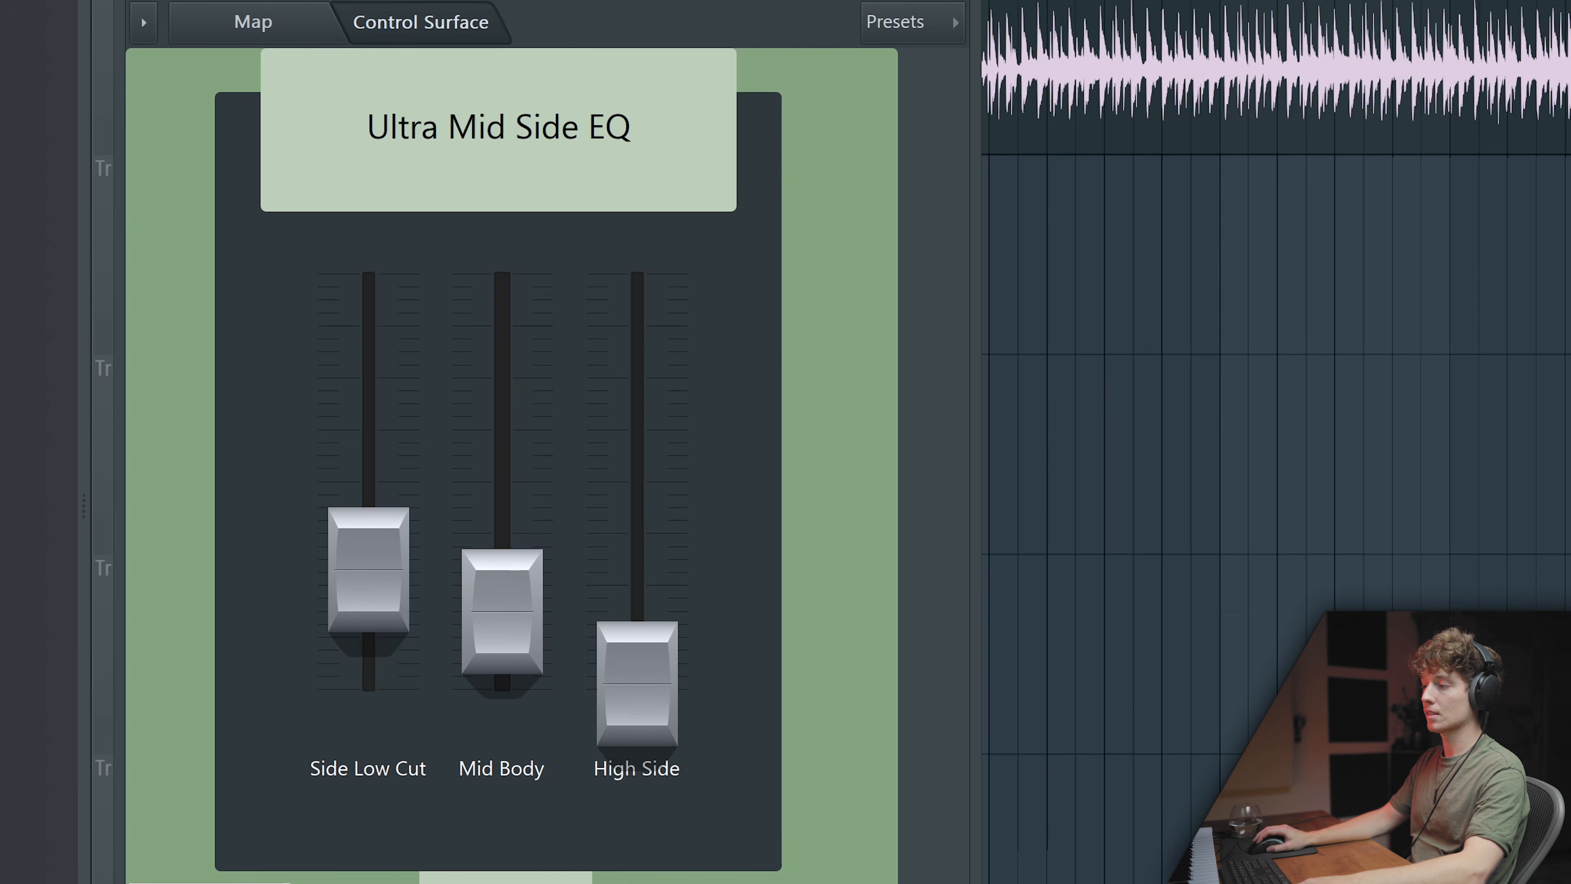
Fine-tune the High Side slider of the Ultra Mid Side EQ near the low end of its range.
{"action": "mouse_move", "coordinate": [632, 668]}
{"action": "left_mouse_down"}
{"action": "mouse_move", "coordinate": [622, 634]}
{"action": "mouse_move", "coordinate": [622, 690]}
{"action": "left_mouse_up"}
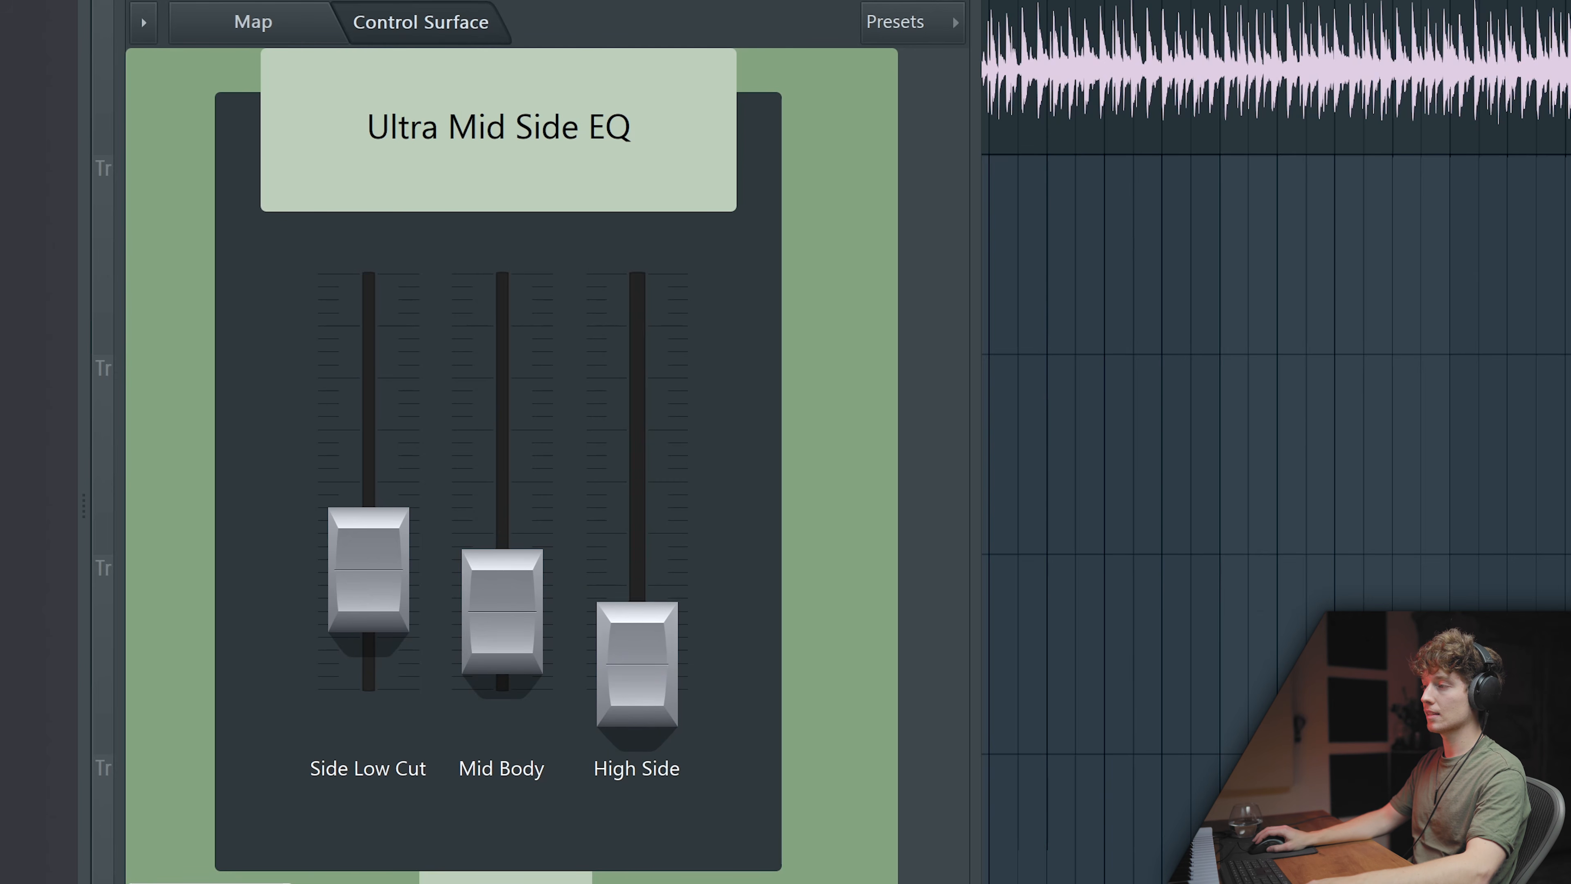
{"action": "left_click_drag", "start_coordinate": [637, 588], "coordinate": [650, 693]}
{"action": "left_click_drag", "start_coordinate": [640, 628], "coordinate": [643, 661]}
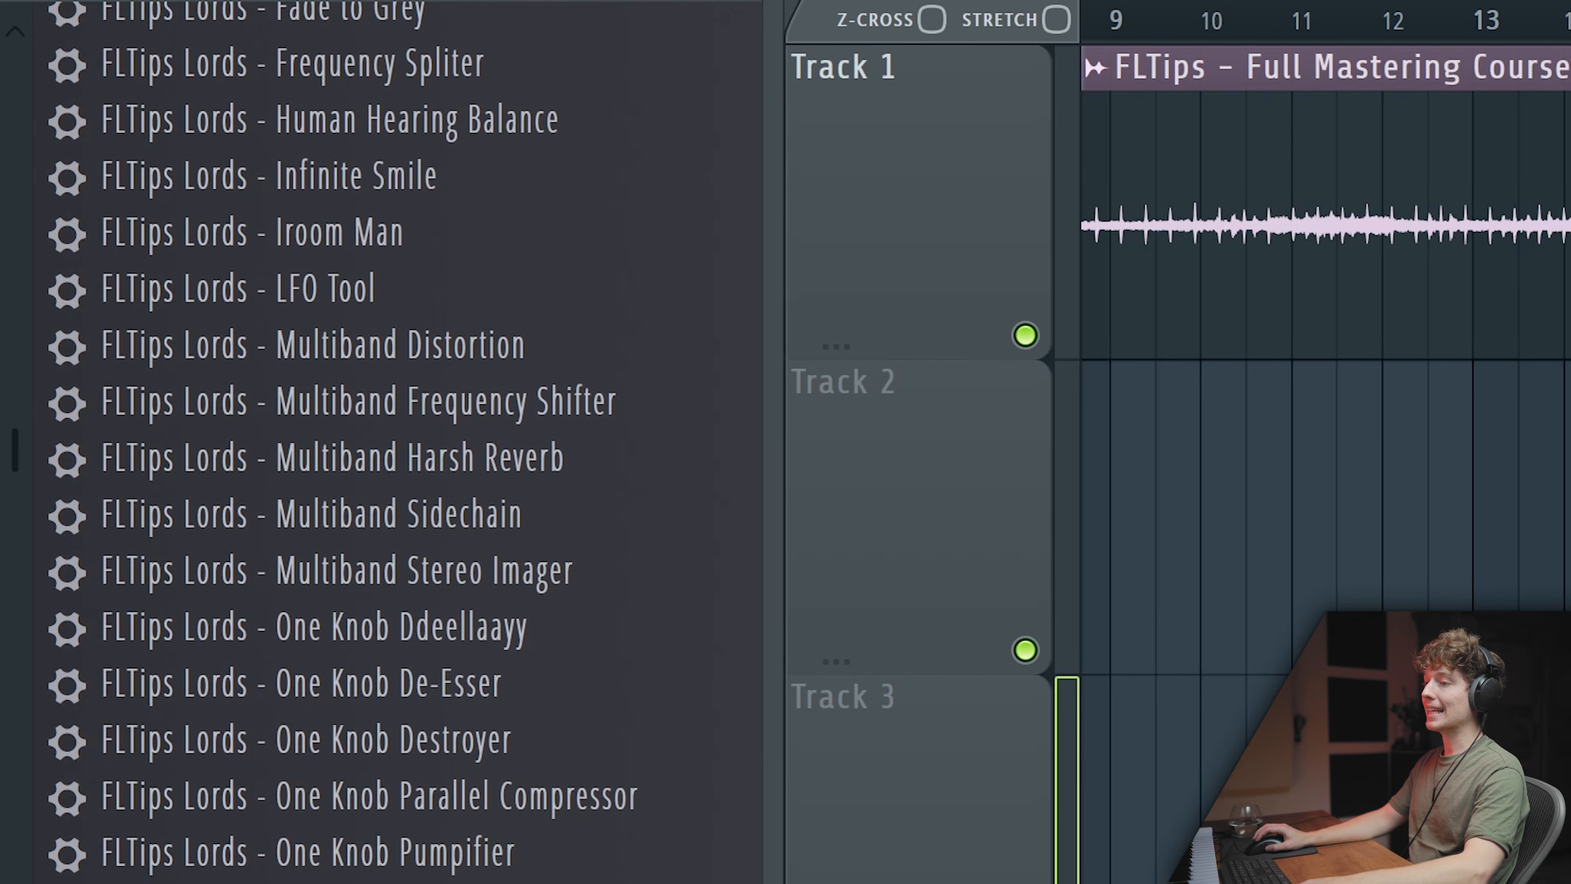
Load the FLTips Lords - Auto Pultec EQ preset into the master's third slot.
{"action": "scroll", "coordinate": [396, 434], "scroll_direction": "up", "scroll_amount": 3}
{"action": "left_click_drag", "start_coordinate": [346, 652], "coordinate": [1295, 347]}
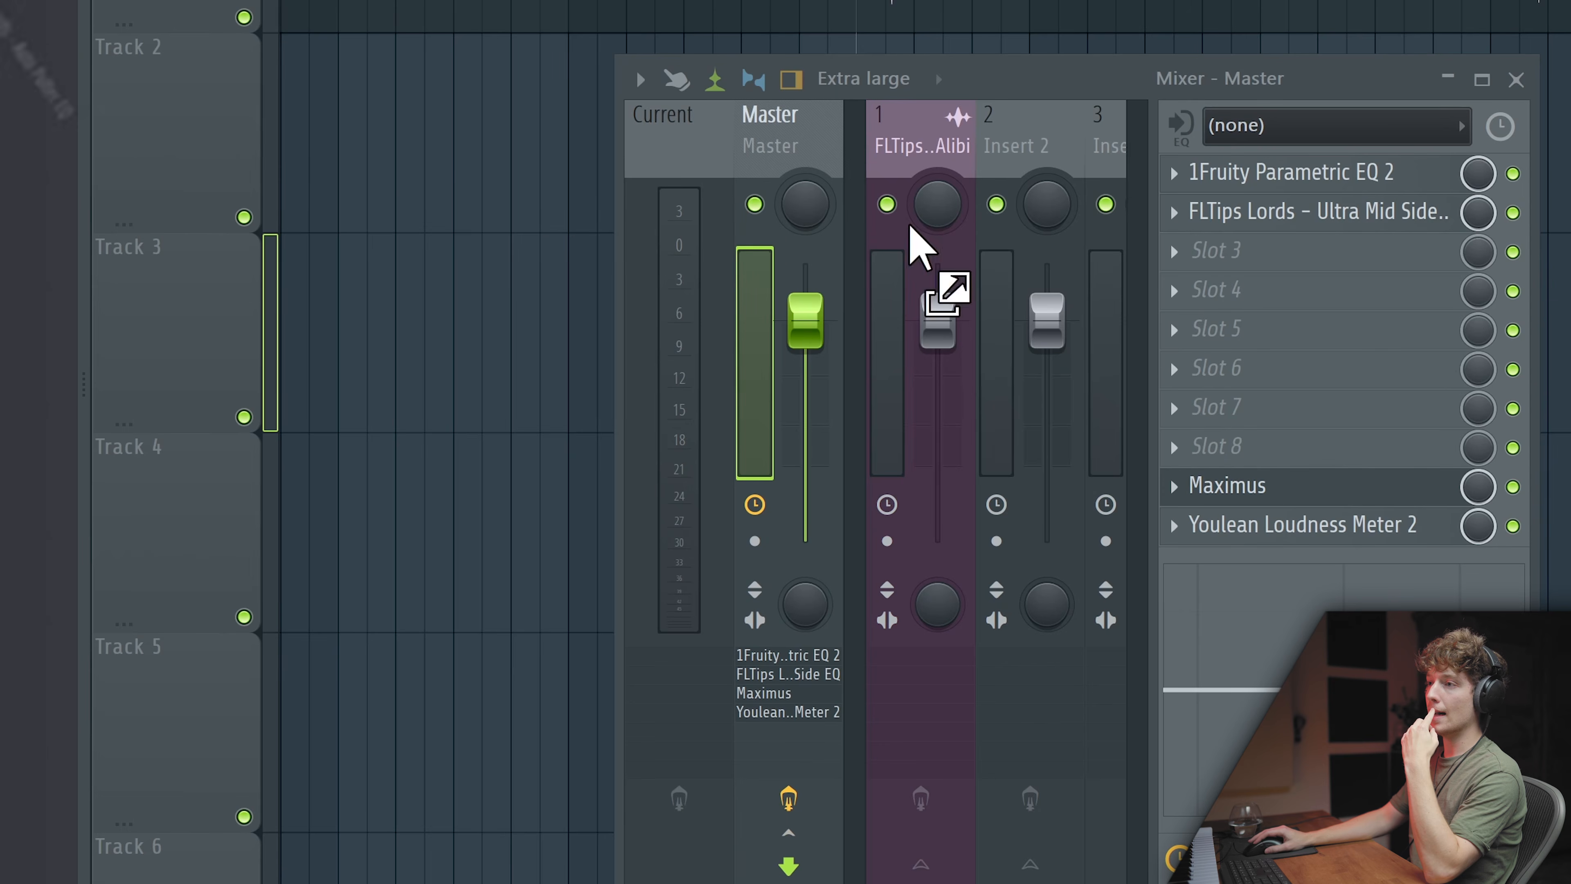
{"action": "left_click_drag", "start_coordinate": [919, 247], "coordinate": [1231, 254]}
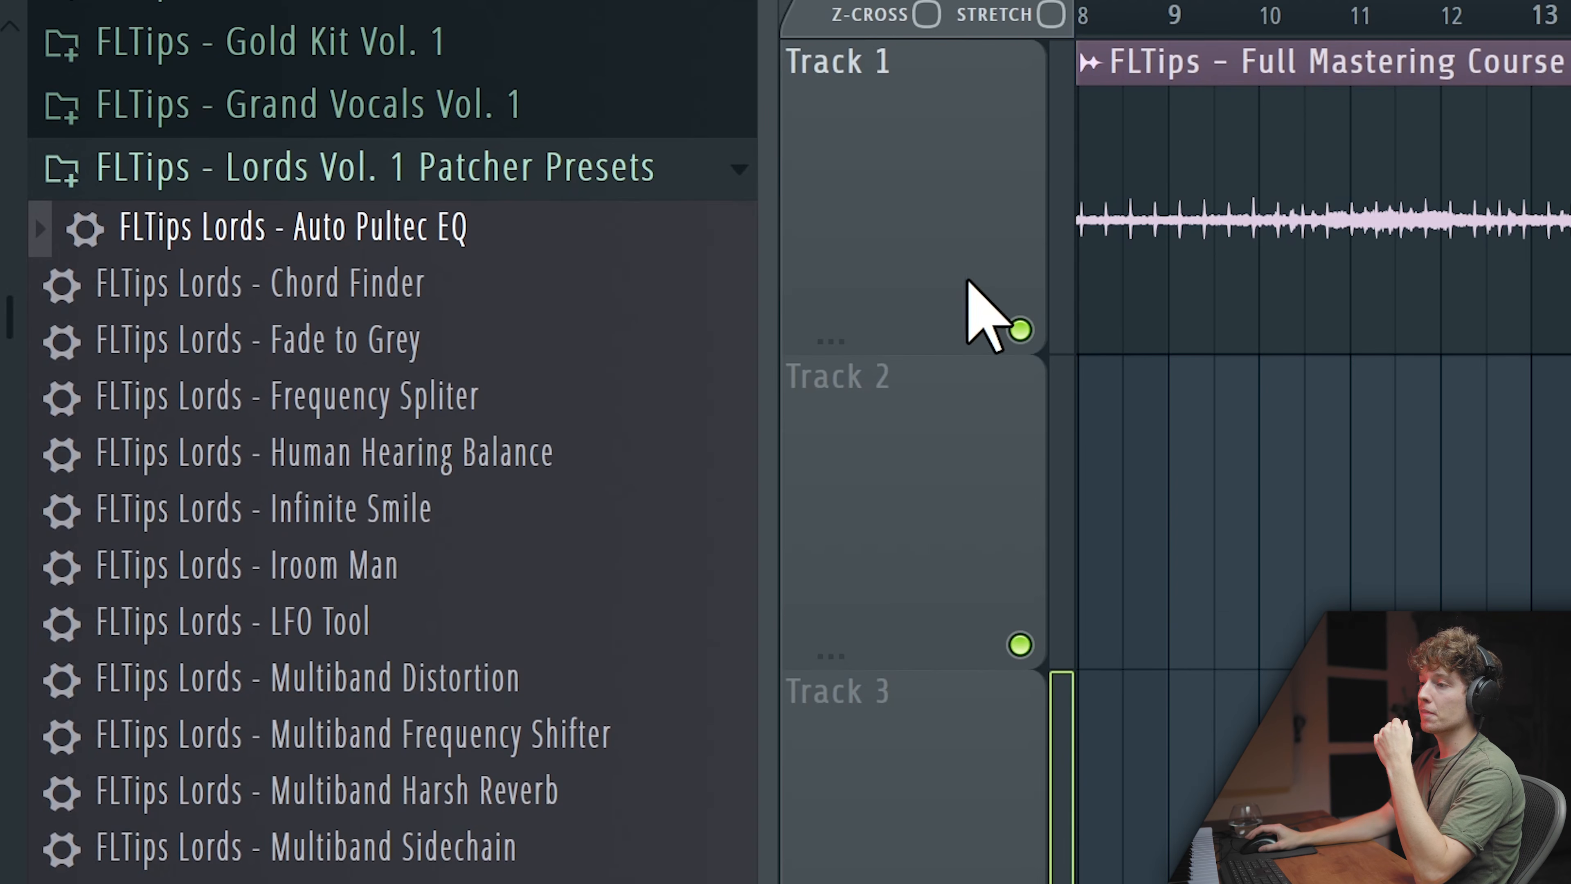
Load FLTips Lords - Multiband Distortion into the master's fourth slot, and bypass and re-enable it to compare the sound.
{"action": "left_click", "coordinate": [465, 677]}
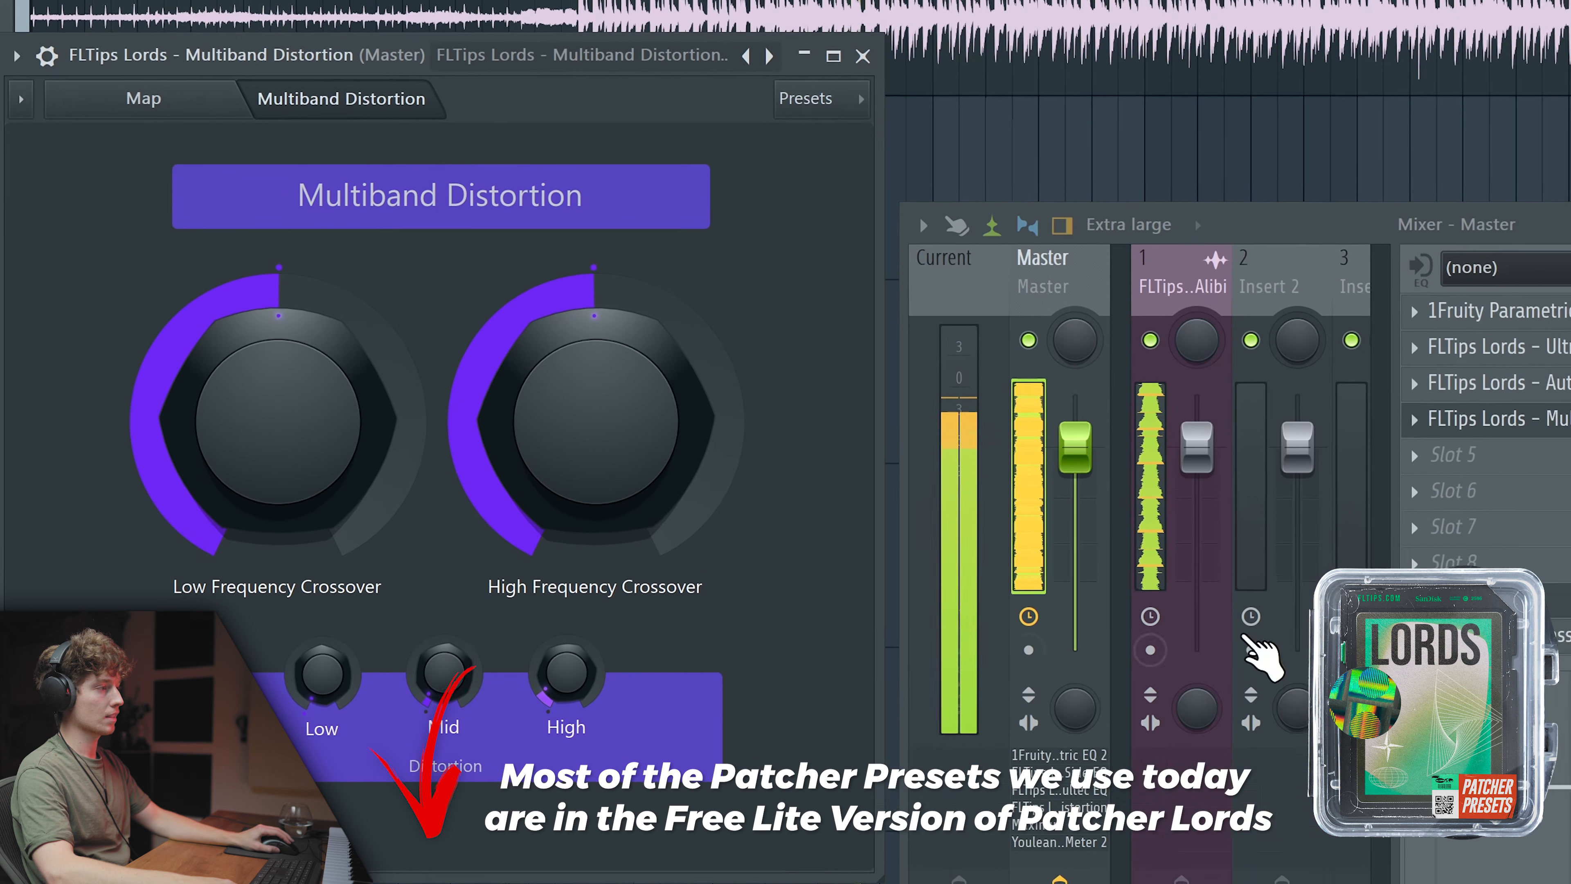
{"action": "left_click", "coordinate": [1544, 435]}
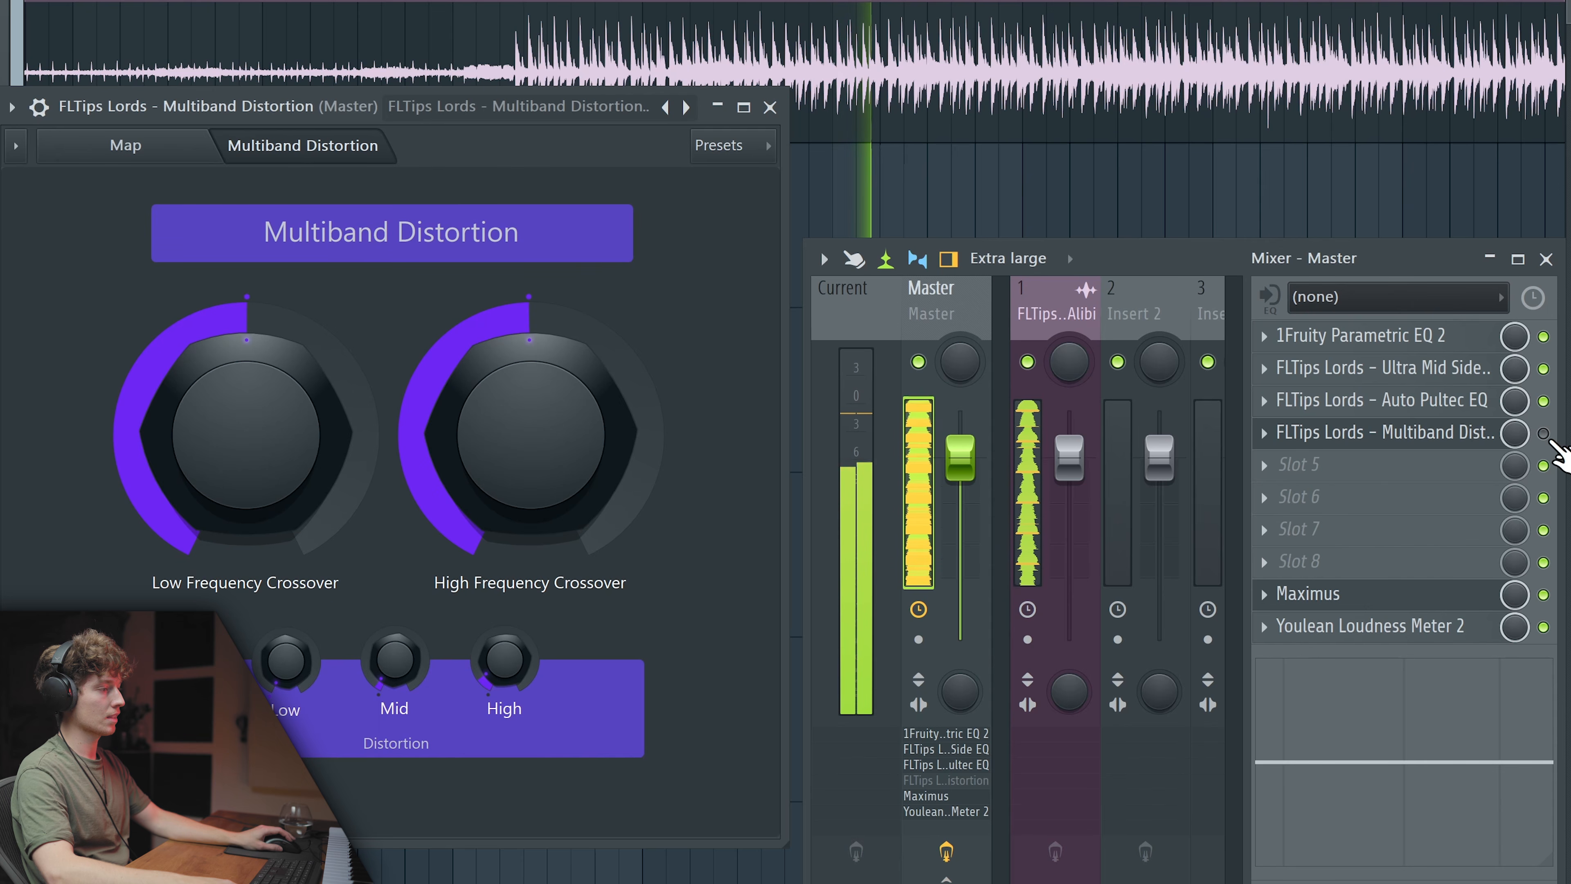
{"action": "left_click", "coordinate": [1545, 434]}
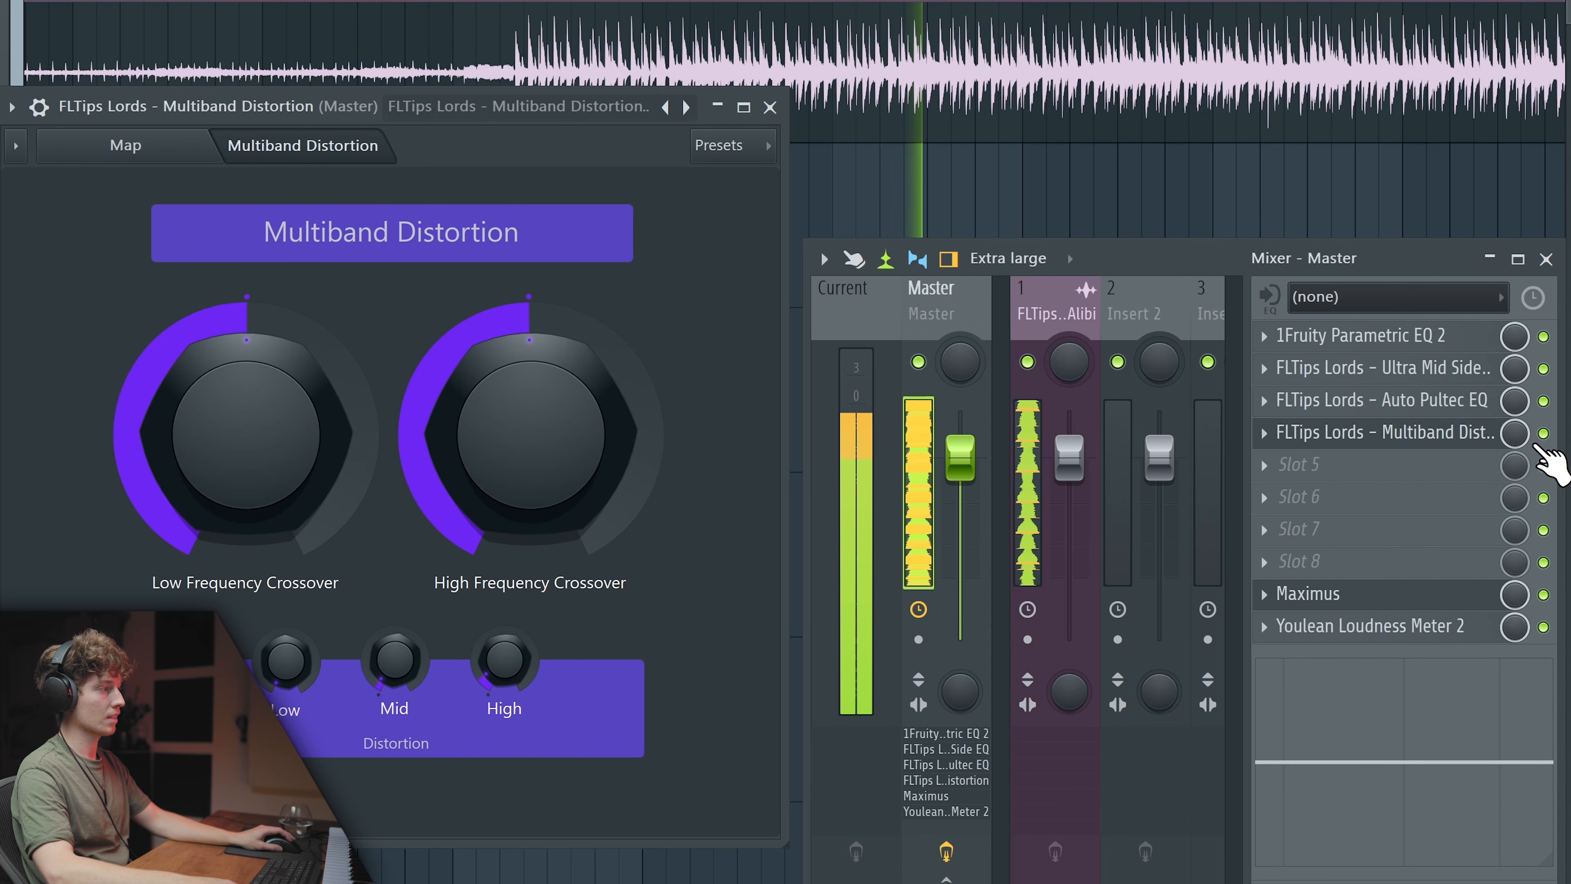
Raise the High Frequency Crossover of the Multiband Distortion slightly above its middle position.
{"action": "left_click", "coordinate": [503, 662]}
{"action": "left_click_drag", "start_coordinate": [533, 458], "coordinate": [533, 427]}
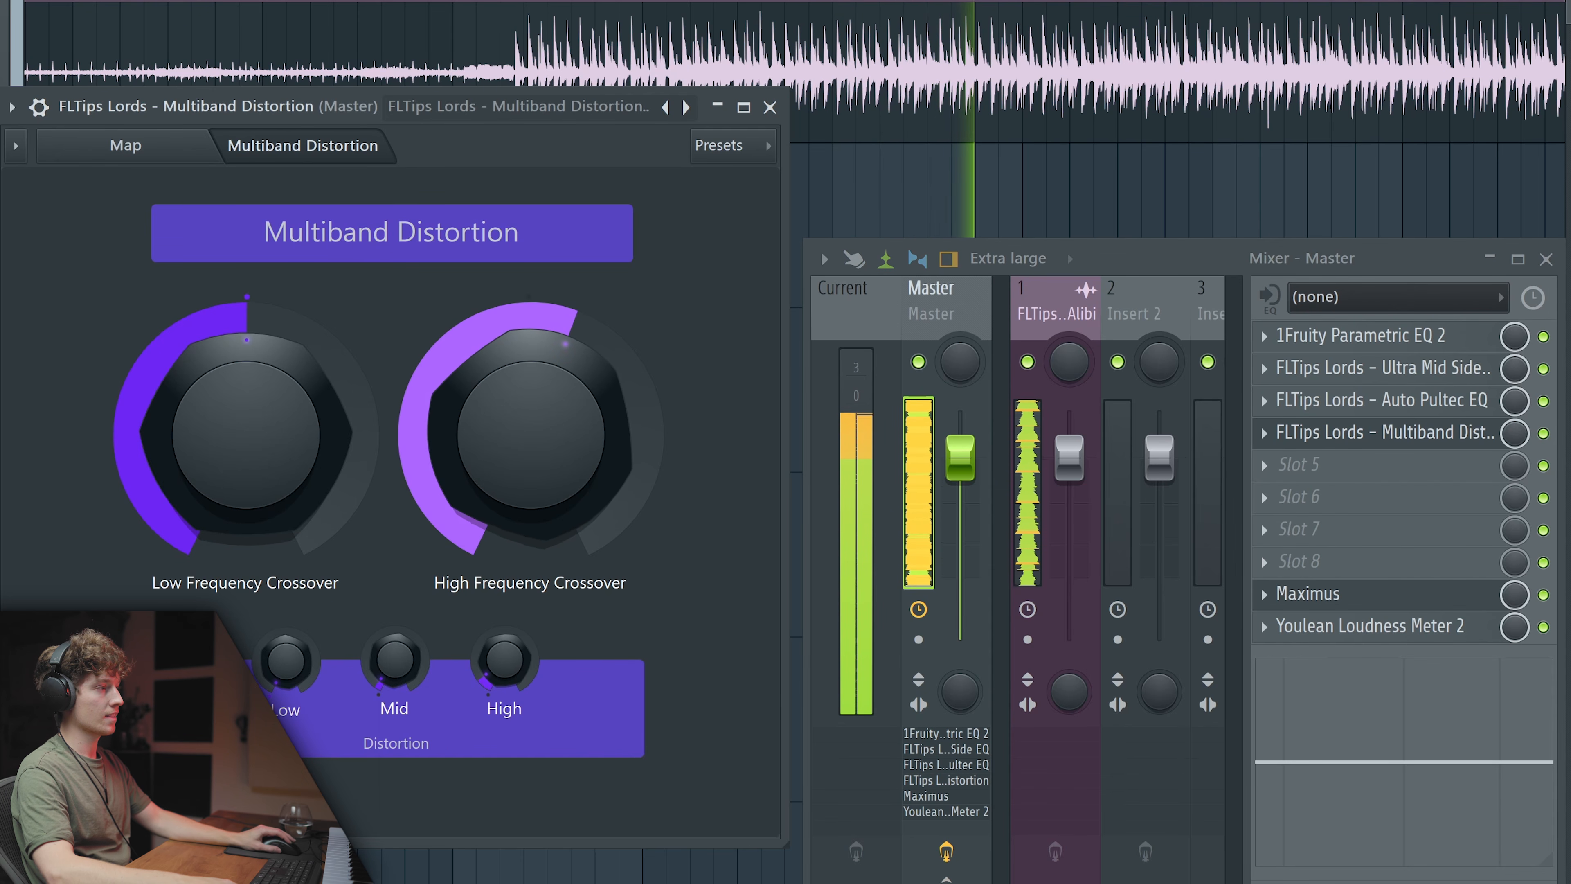